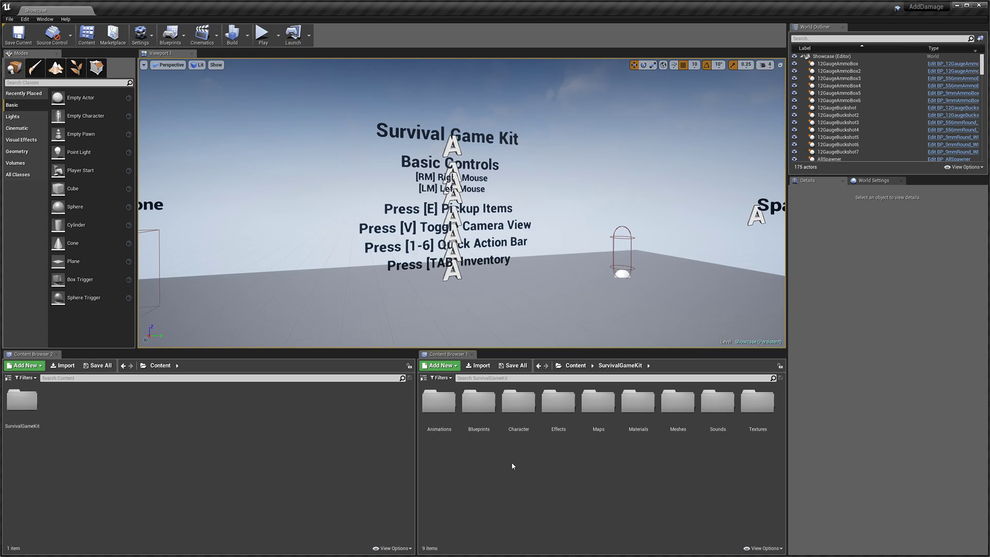
Create a Blueprint Class with Actor as parent in the SurvivalGameKit folder, keep the name NewBlueprint, and open it for editing
{"action": "right_click_drag", "start_coordinate": [508, 236], "coordinate": [309, 236]}
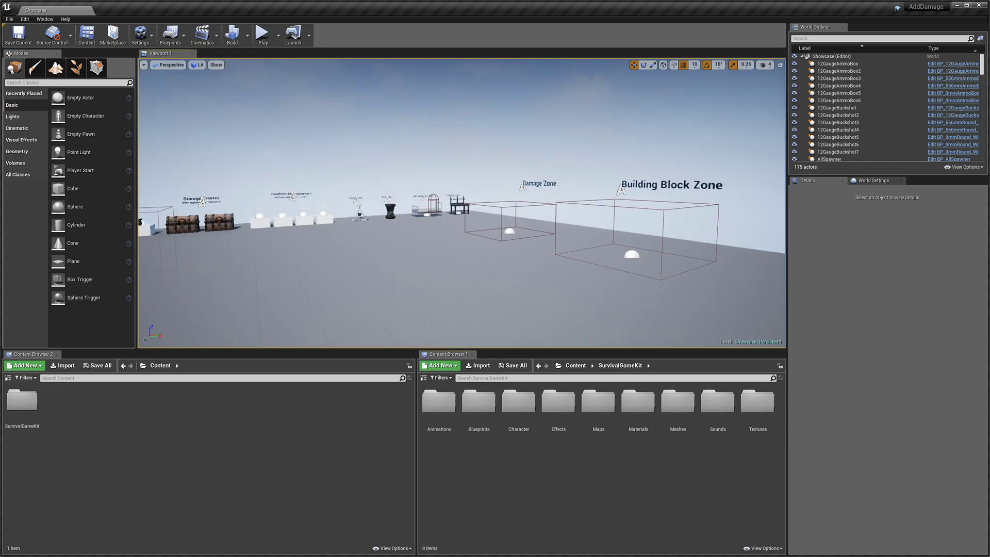
{"action": "right_click_drag", "start_coordinate": [474, 240], "coordinate": [471, 240]}
{"action": "right_click", "coordinate": [480, 465]}
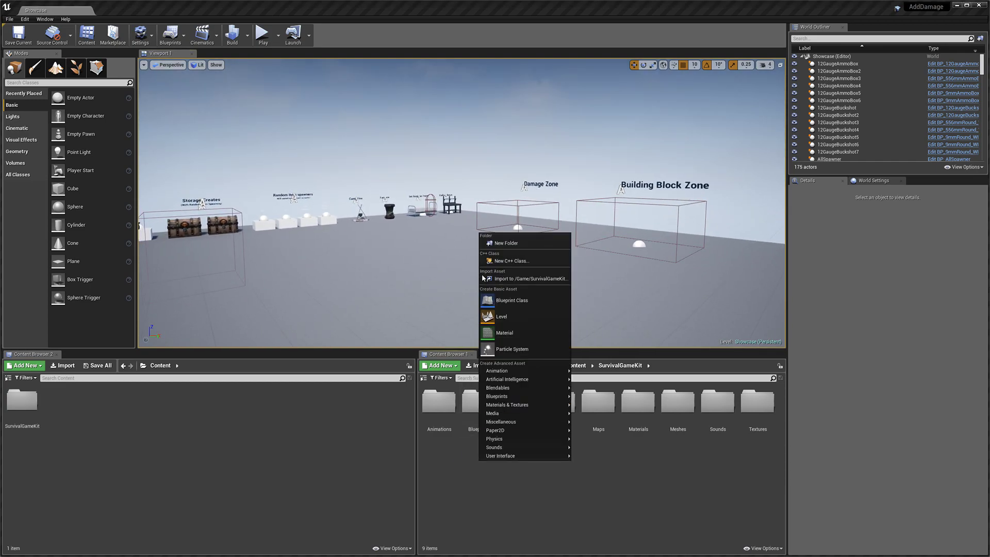
{"action": "left_click", "coordinate": [507, 300]}
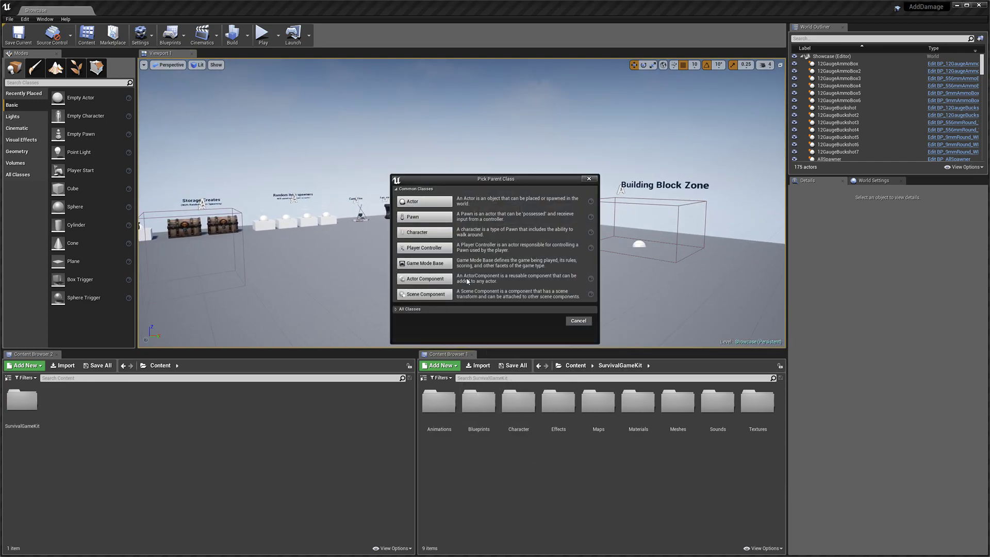
{"action": "left_click", "coordinate": [440, 202]}
{"action": "key", "text": "Return"}
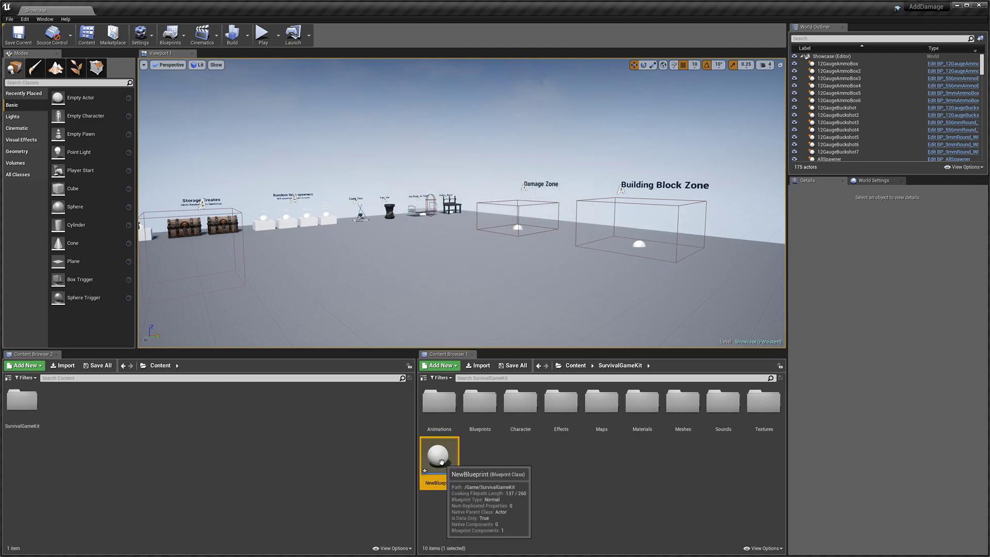
{"action": "double_click", "coordinate": [439, 456]}
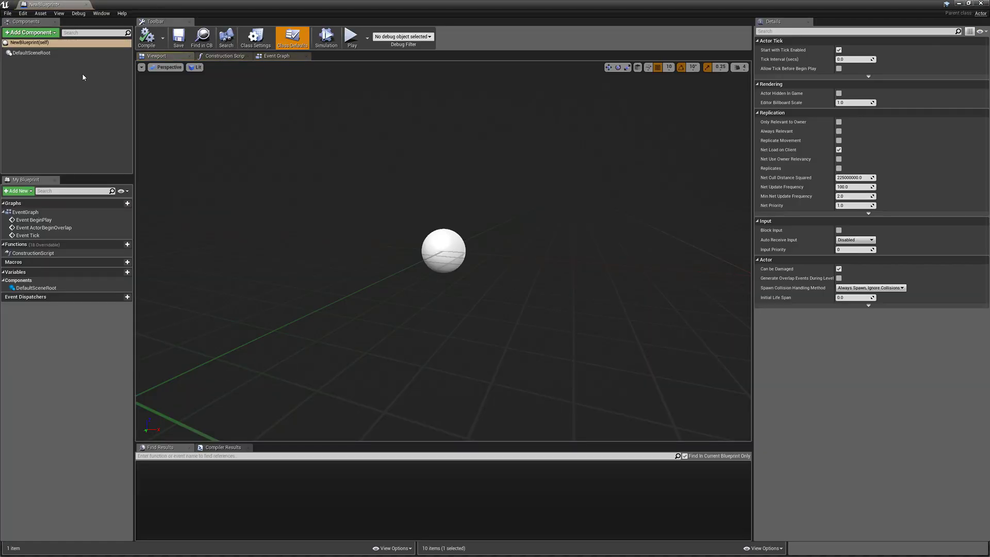
Add a Cube component under DefaultSceneRoot and raise it to a Z location of 50
{"action": "left_click", "coordinate": [31, 53]}
{"action": "left_click", "coordinate": [30, 32]}
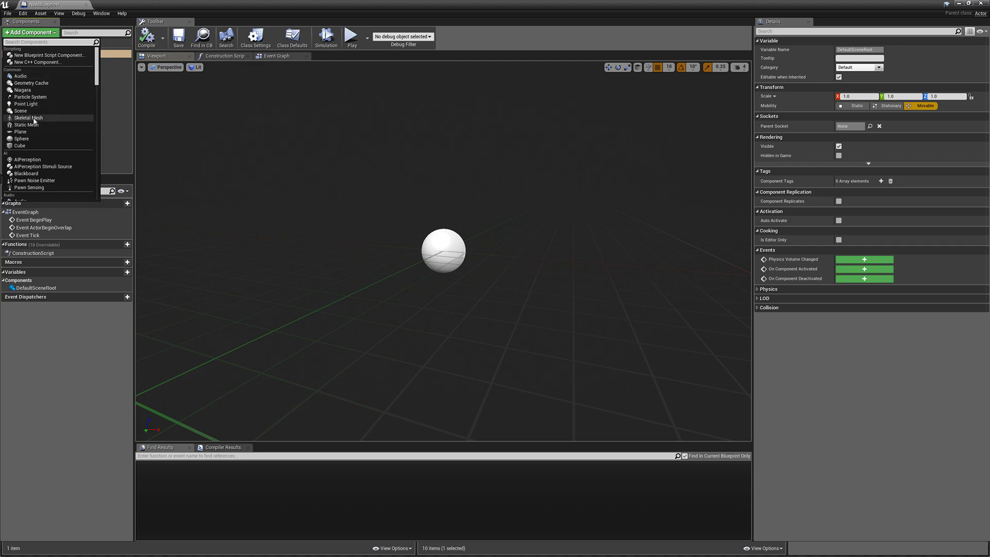
{"action": "left_click", "coordinate": [26, 147]}
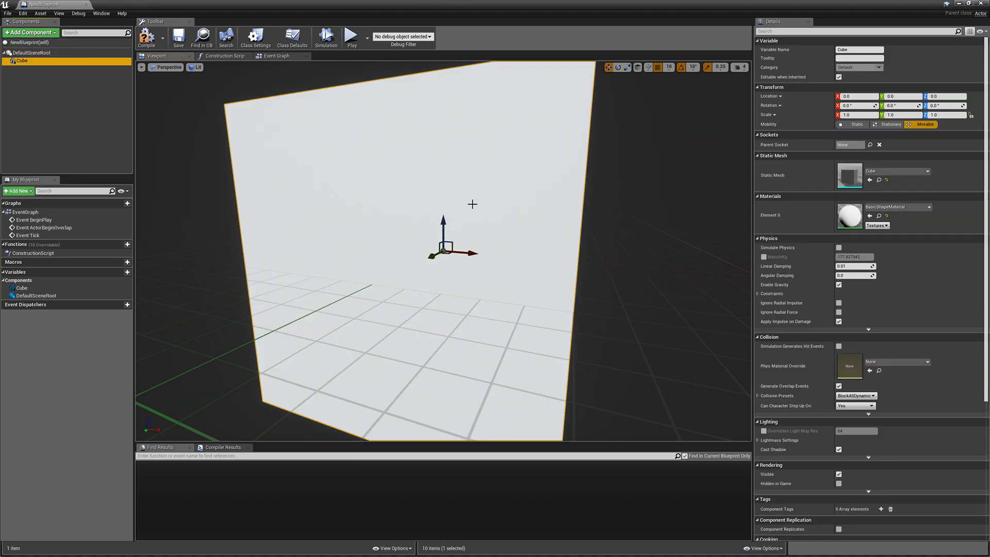
{"action": "mouse_move", "coordinate": [472, 204]}
{"action": "right_mouse_down"}
{"action": "mouse_move", "coordinate": [472, 152]}
{"action": "mouse_move", "coordinate": [472, 204]}
{"action": "right_mouse_up"}
{"action": "left_click_drag", "start_coordinate": [435, 254], "coordinate": [433, 209]}
{"action": "right_click_drag", "start_coordinate": [434, 208], "coordinate": [216, 181]}
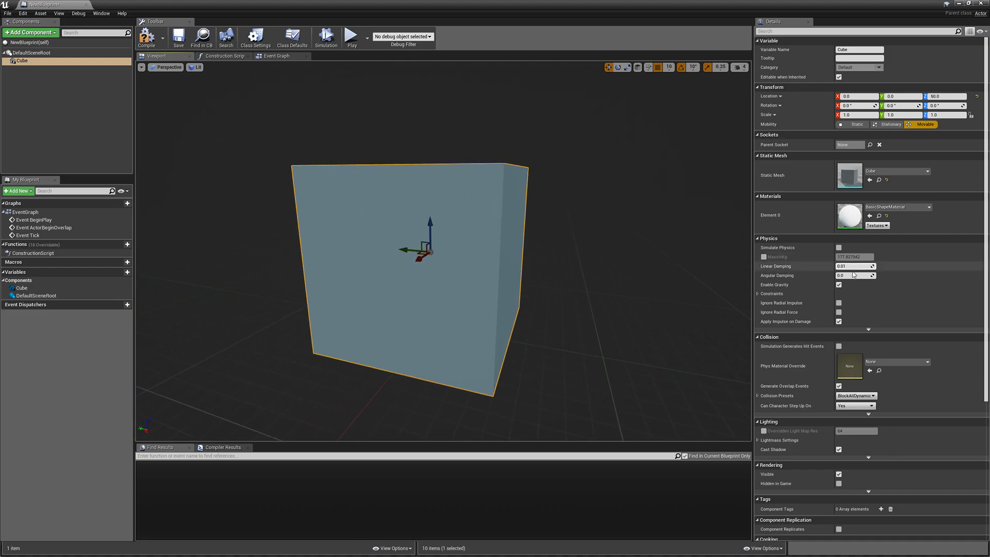
Expand the cube's collision preset to review its trace and object responses
{"action": "scroll", "coordinate": [853, 275], "scroll_direction": "down", "scroll_amount": 2}
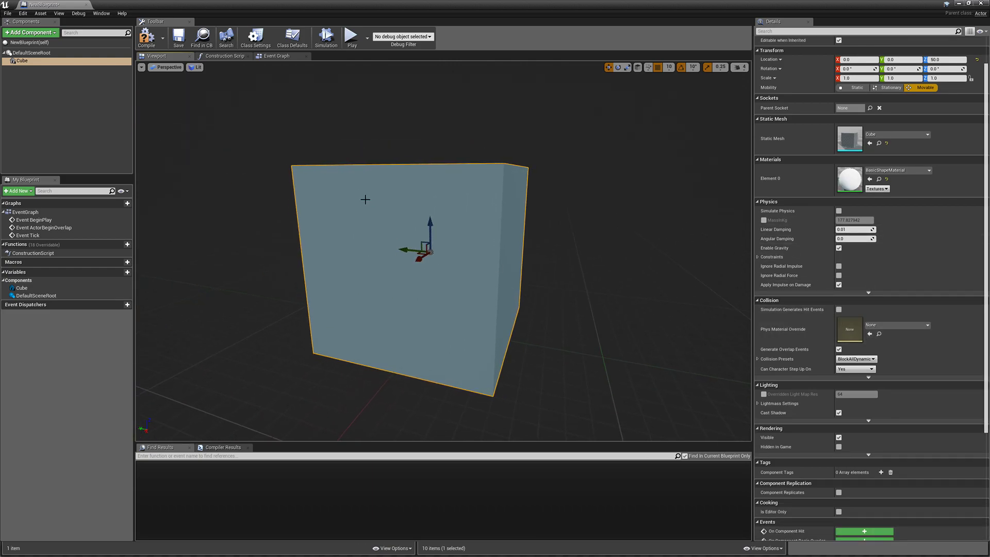
{"action": "left_click", "coordinate": [757, 359]}
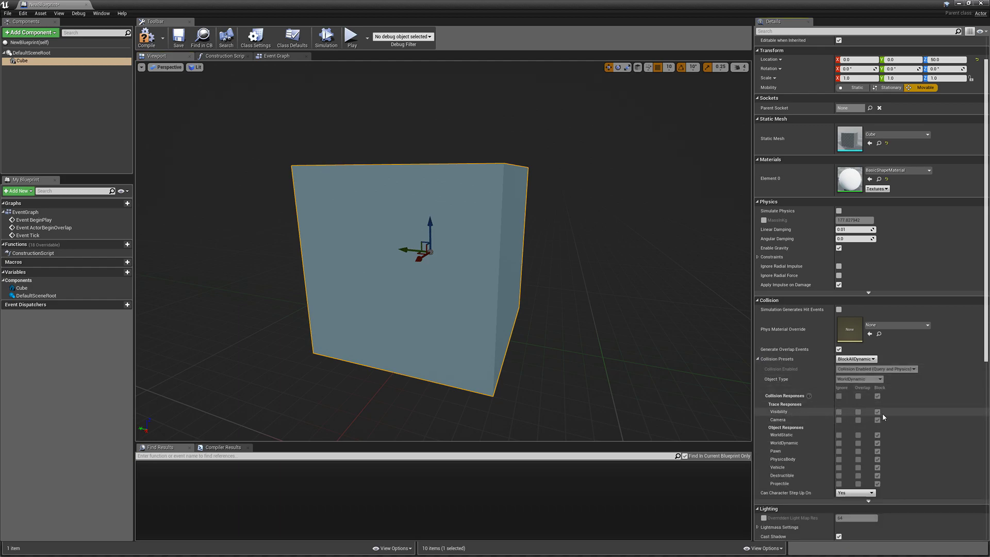
{"action": "scroll", "coordinate": [877, 416], "scroll_direction": "up", "scroll_amount": 2}
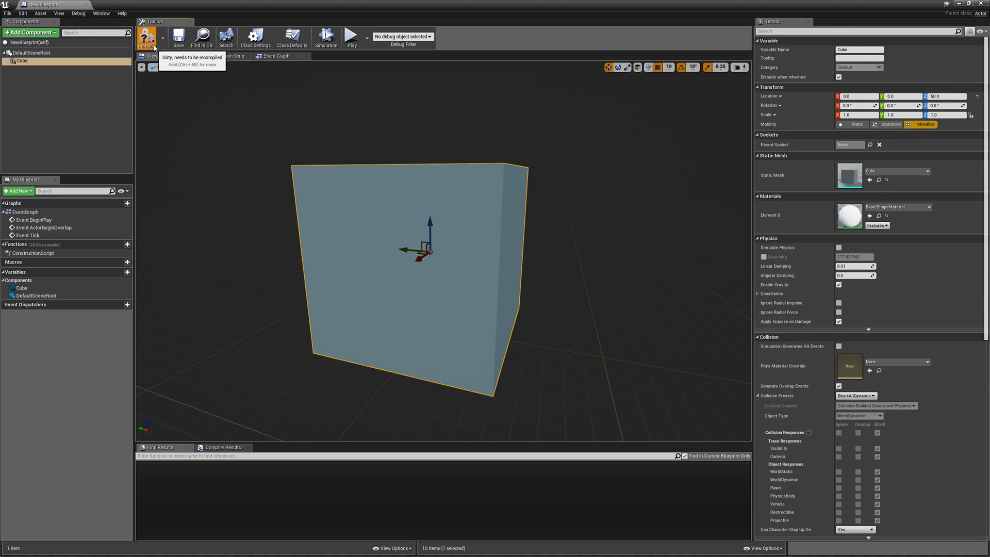
Implement the BP_SurvivalInventoryInterface in the blueprint's class settings
{"action": "left_click", "coordinate": [257, 38]}
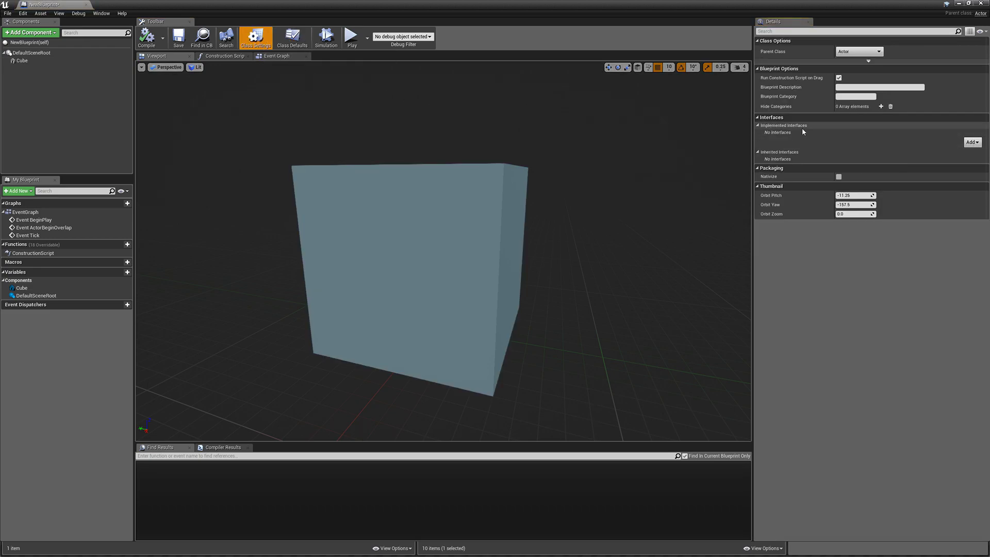
{"action": "left_click", "coordinate": [973, 143]}
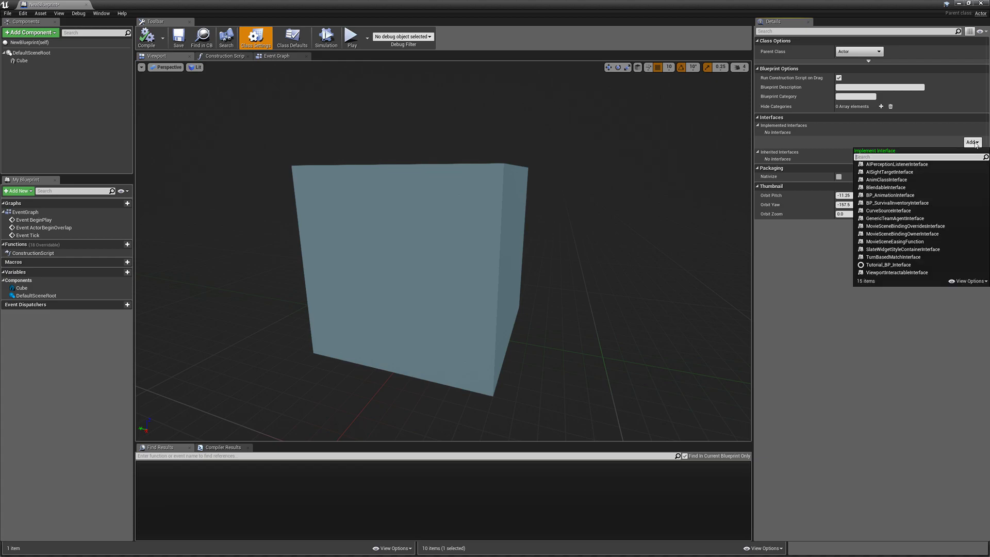
{"action": "type", "text": "survival"}
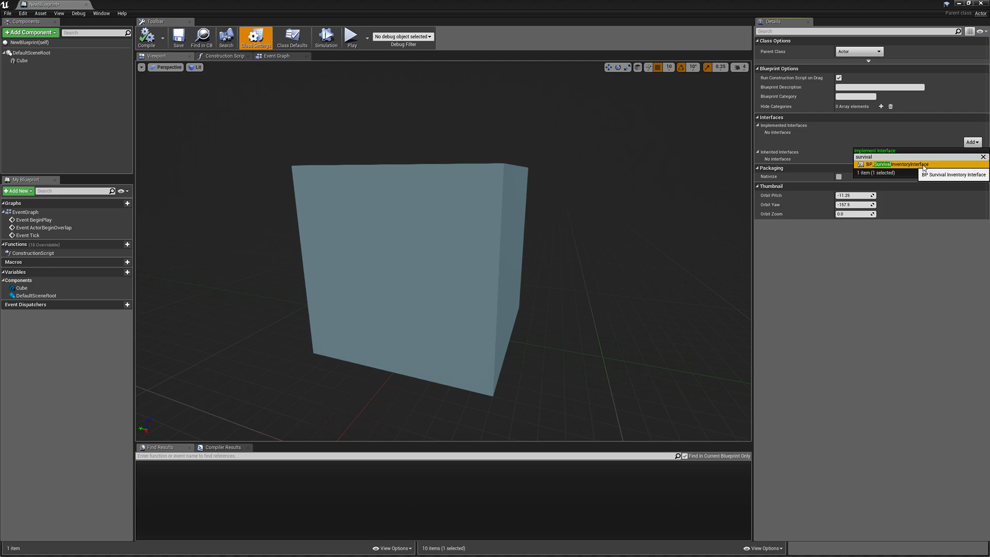
{"action": "left_click", "coordinate": [922, 165]}
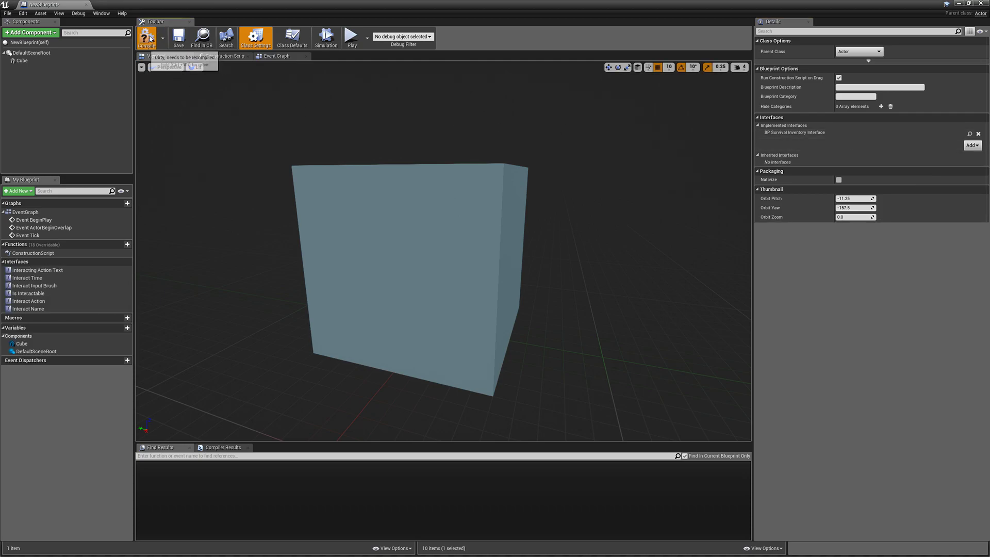
Add the interface's Event Damage node in the Event Graph, above the disabled BeginPlay event
{"action": "left_click", "coordinate": [281, 55]}
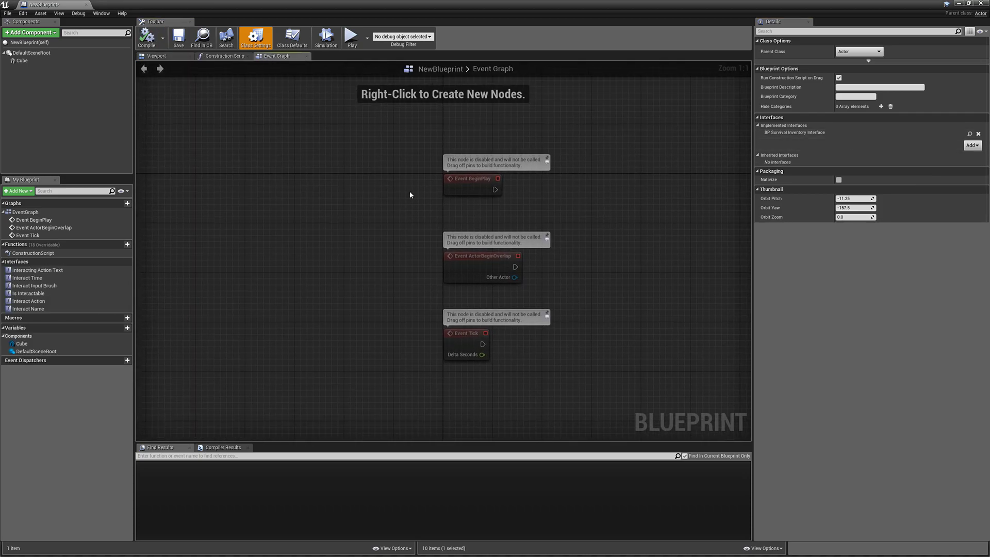
{"action": "right_click", "coordinate": [378, 141]}
{"action": "type", "text": "even"}
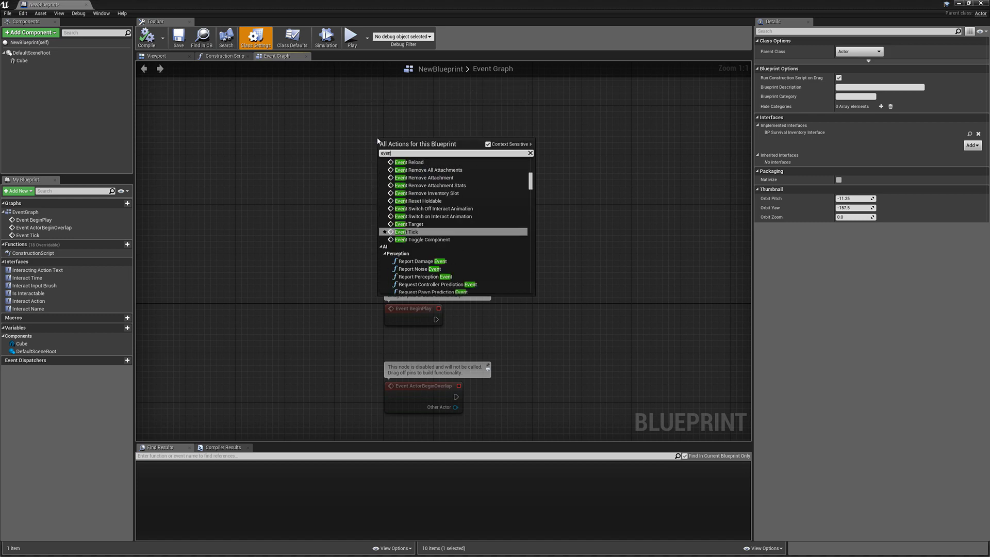
{"action": "type", "text": "t damage"}
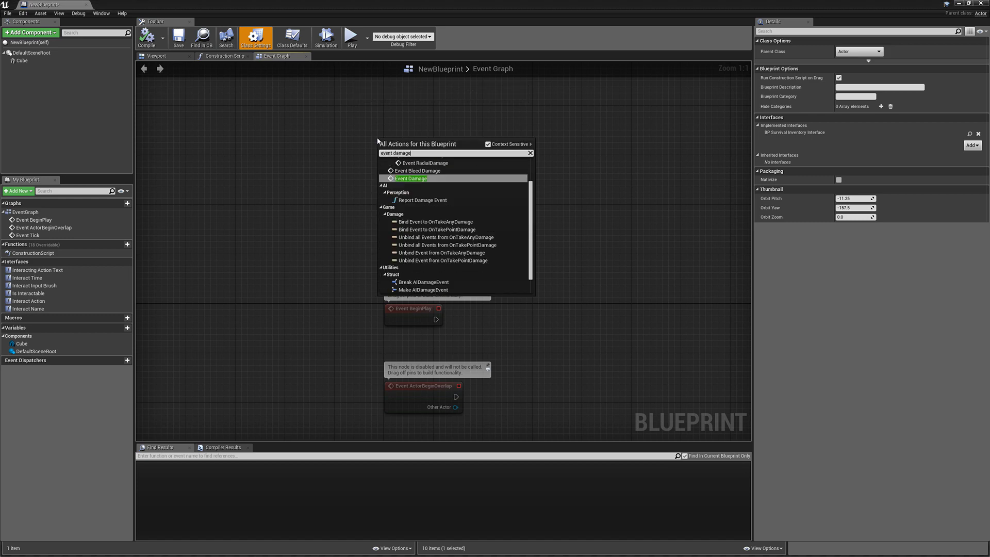
{"action": "scroll", "coordinate": [441, 189], "scroll_direction": "up", "scroll_amount": 2}
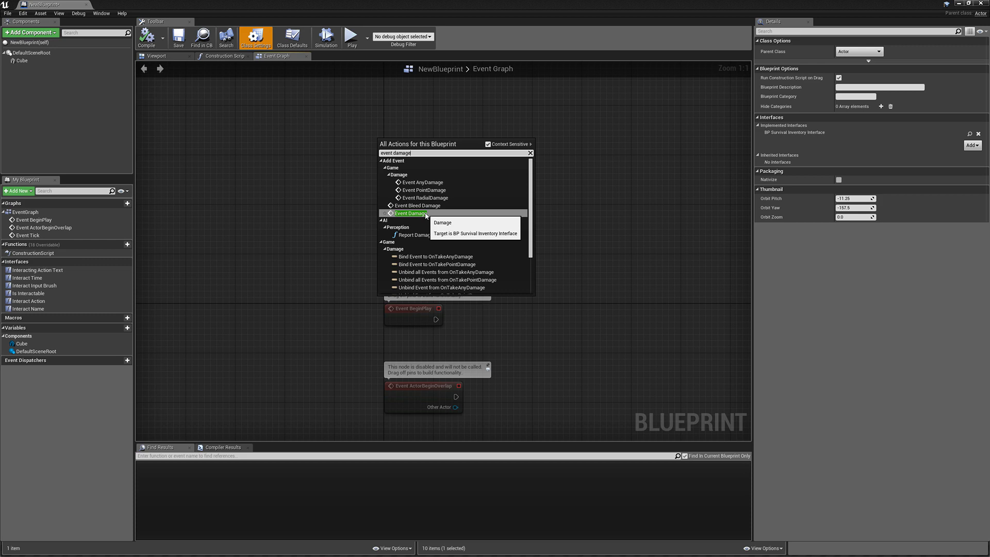
{"action": "left_click", "coordinate": [420, 214]}
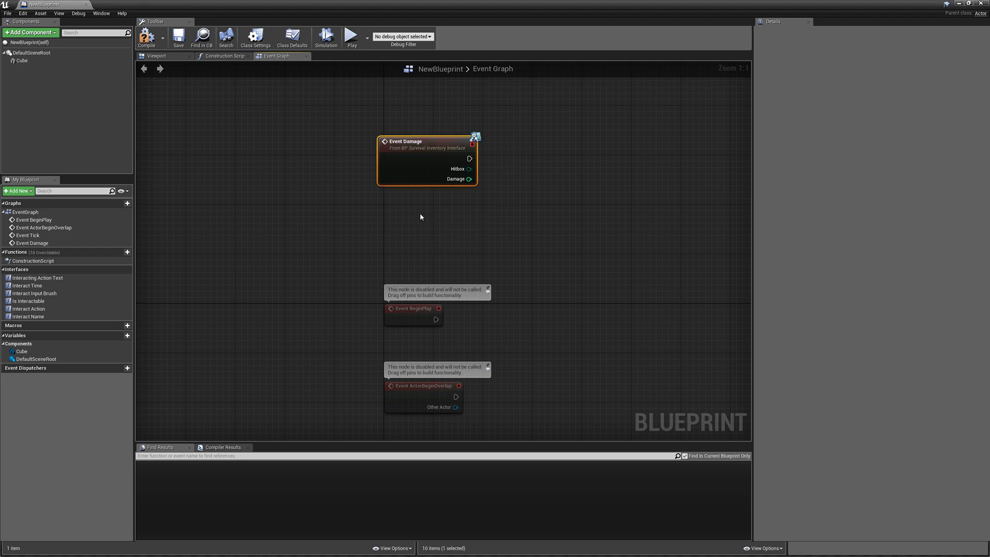
Have Event Damage run a Print String node with the Damage value feeding In String, and place the conversion node below the execution wire
{"action": "right_click_drag", "start_coordinate": [441, 179], "coordinate": [353, 205]}
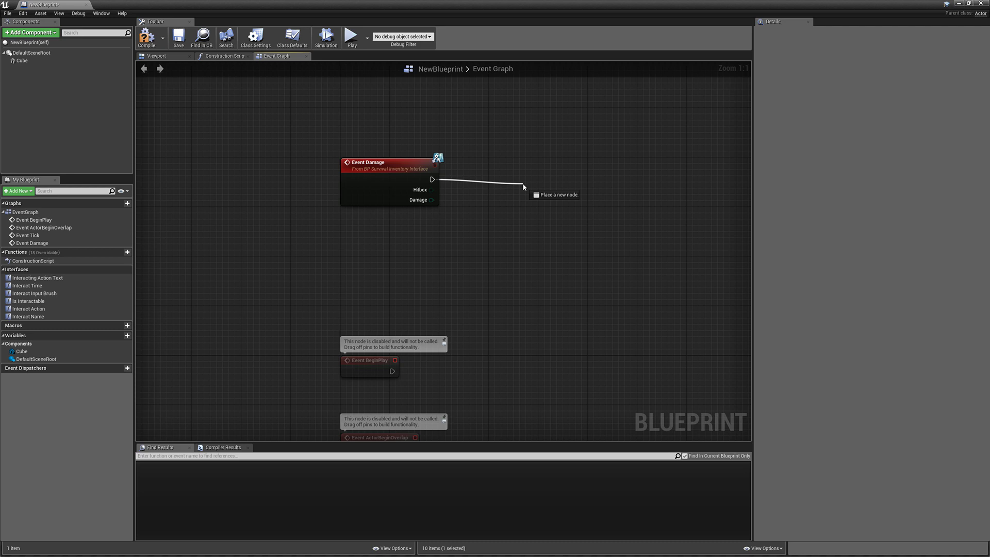
{"action": "left_click", "coordinate": [436, 195]}
{"action": "left_click_drag", "start_coordinate": [536, 184], "coordinate": [538, 183]}
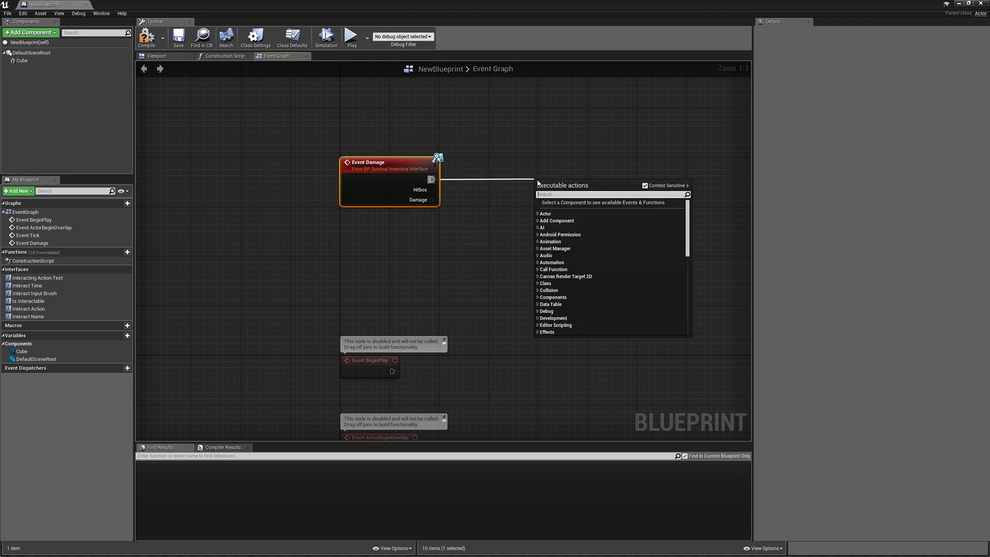
{"action": "type", "text": "print"}
{"action": "key", "text": "Return"}
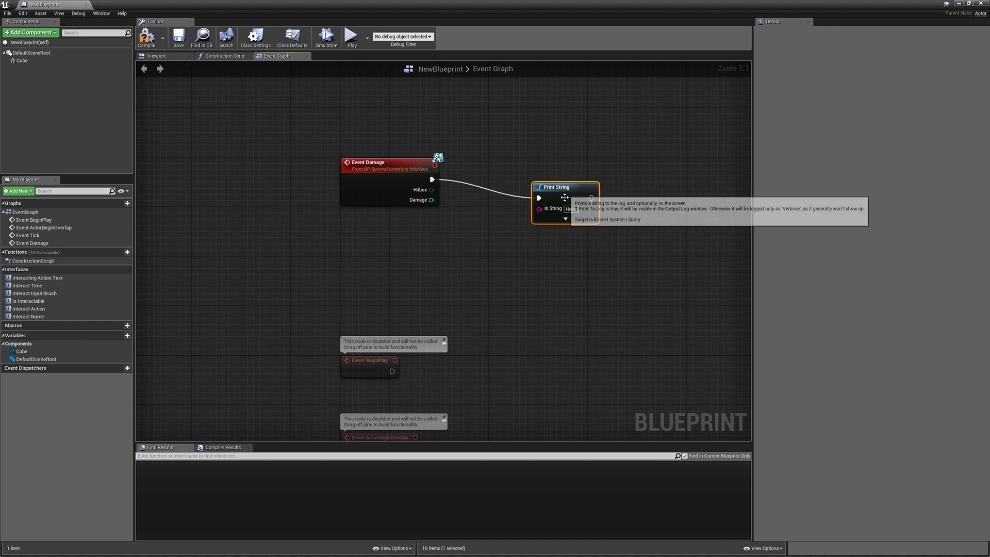
{"action": "left_click_drag", "start_coordinate": [564, 197], "coordinate": [430, 200]}
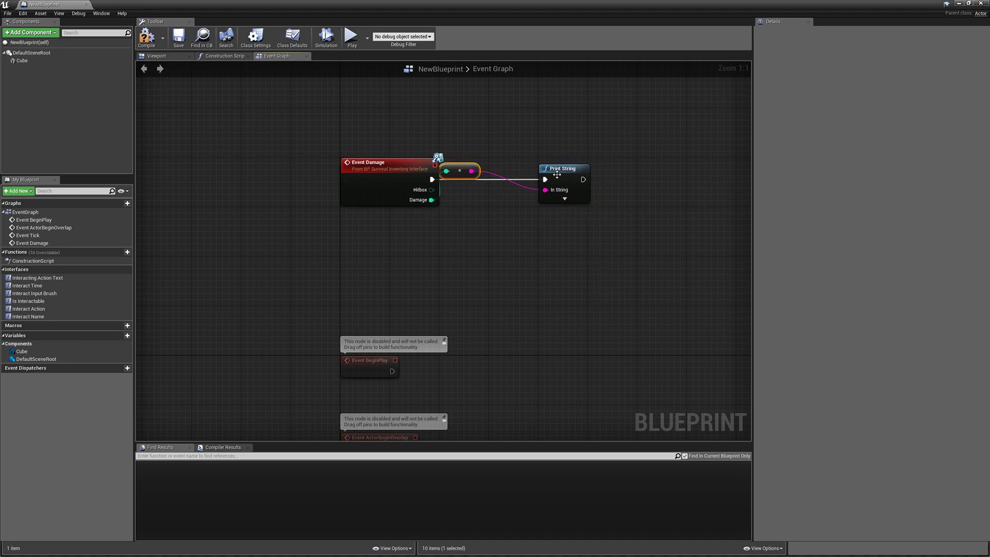
{"action": "left_click_drag", "start_coordinate": [470, 170], "coordinate": [501, 220]}
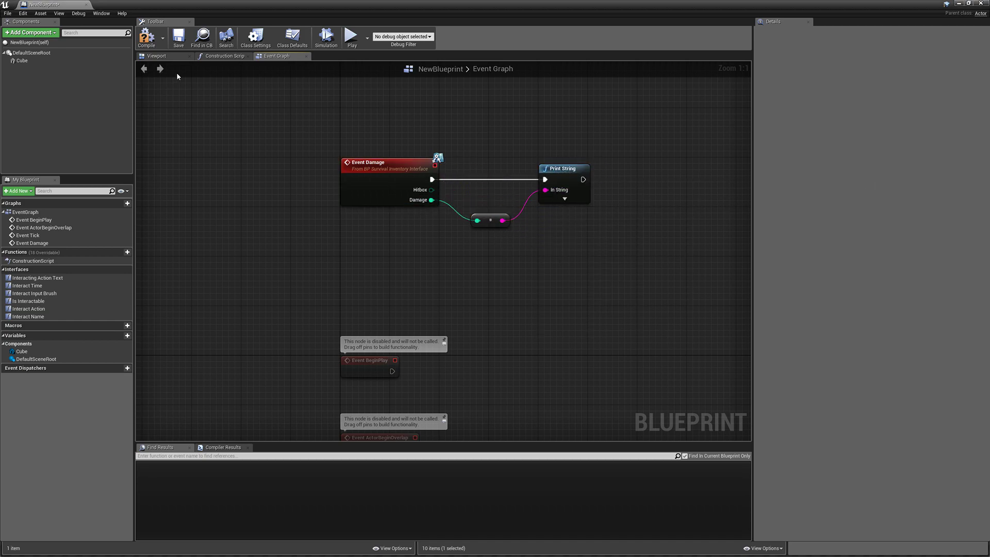
Enable Replicates in the blueprint's class defaults, and compile and save the blueprint
{"action": "left_click", "coordinate": [255, 37]}
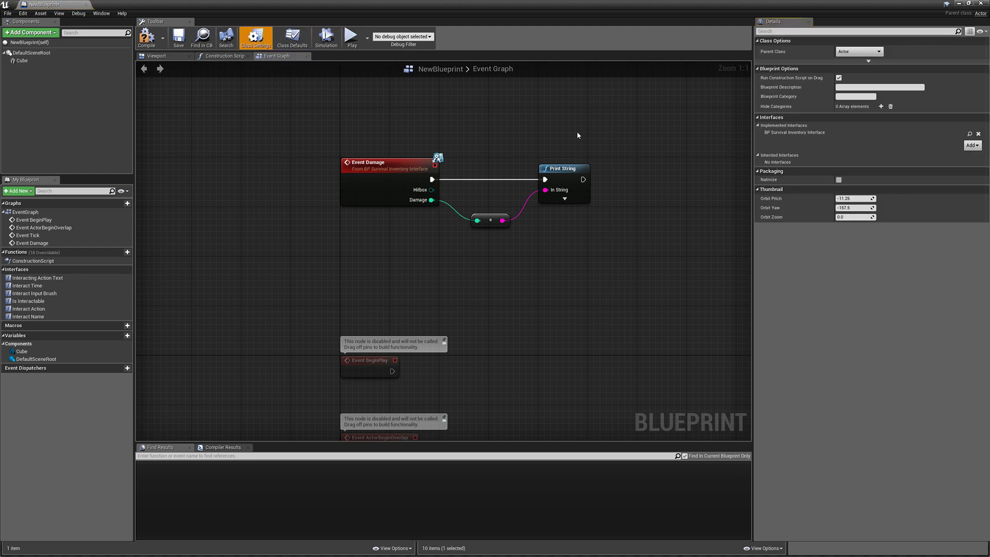
{"action": "left_click", "coordinate": [292, 37]}
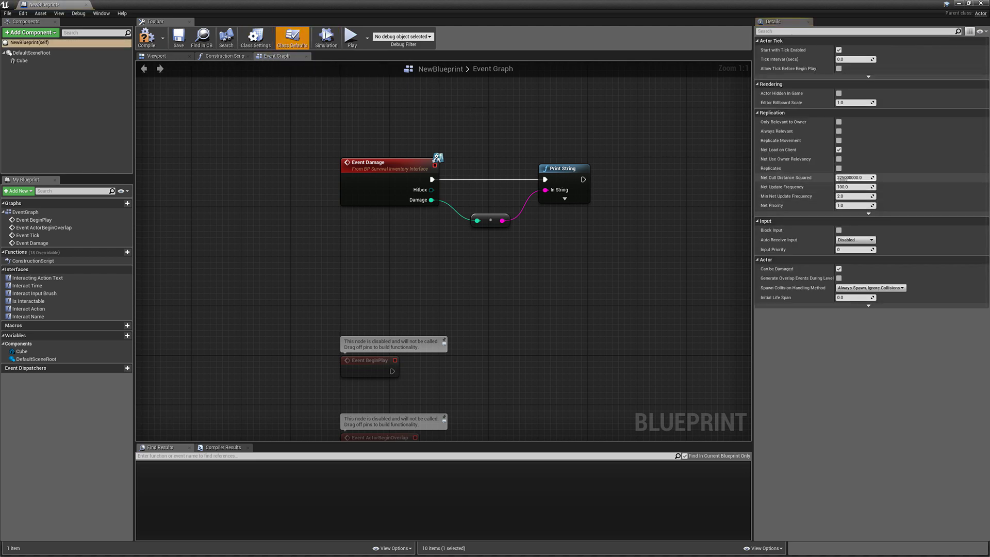
{"action": "left_click", "coordinate": [839, 169]}
{"action": "left_click", "coordinate": [151, 43]}
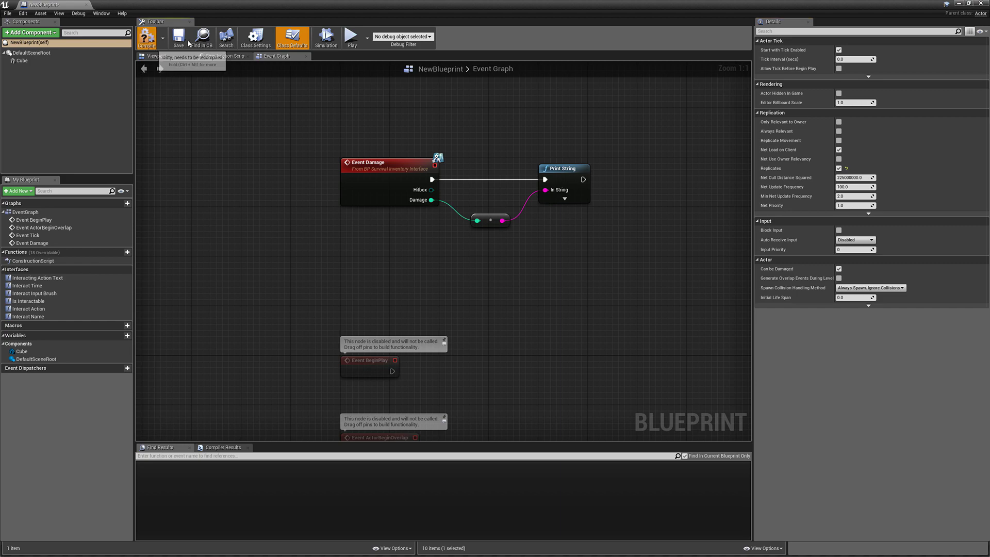
{"action": "left_click", "coordinate": [179, 43]}
Close the blueprint editor and place an instance of NewBlueprint on the level floor near the player start
{"action": "right_click_drag", "start_coordinate": [467, 267], "coordinate": [431, 289]}
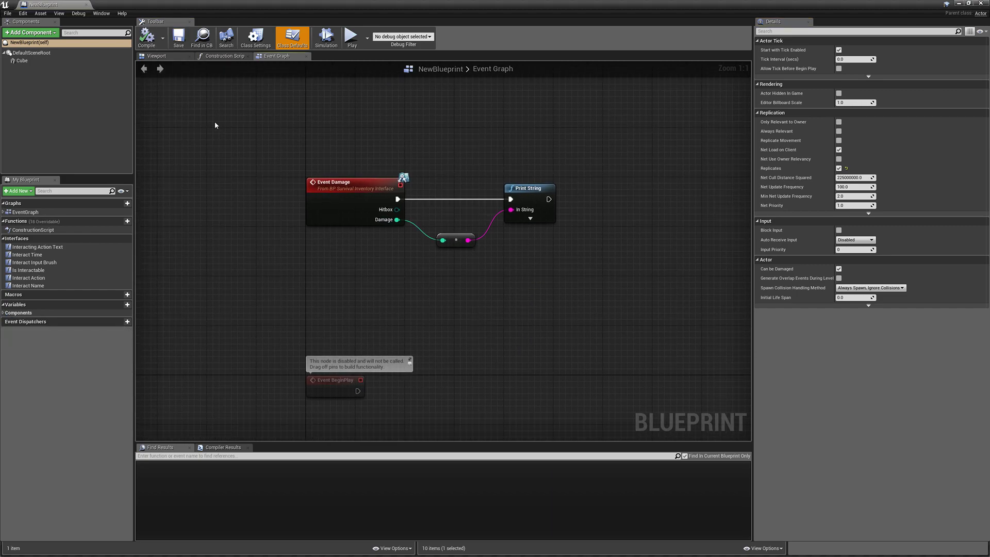
{"action": "left_click", "coordinate": [86, 6]}
{"action": "left_click_drag", "start_coordinate": [447, 452], "coordinate": [418, 258]}
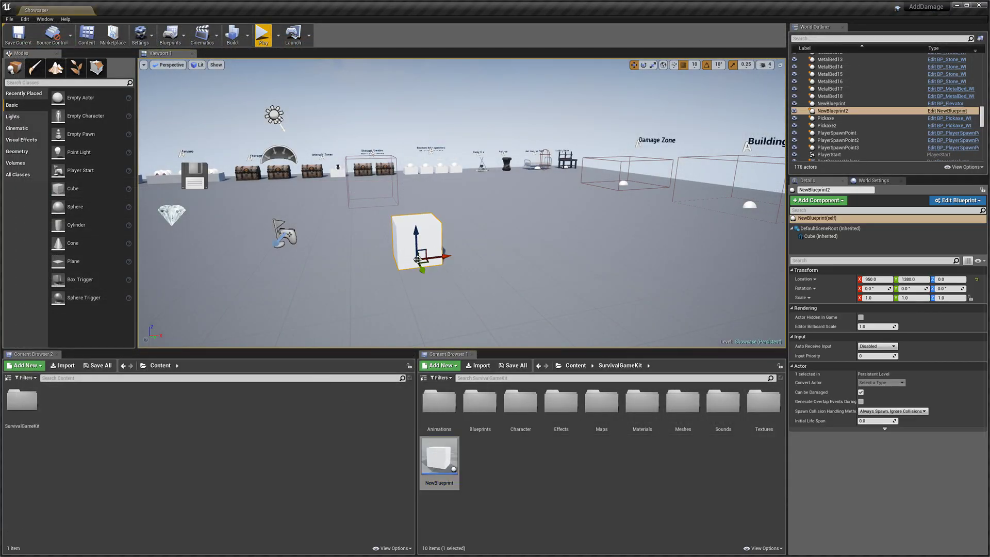
{"action": "right_click_drag", "start_coordinate": [418, 259], "coordinate": [397, 232]}
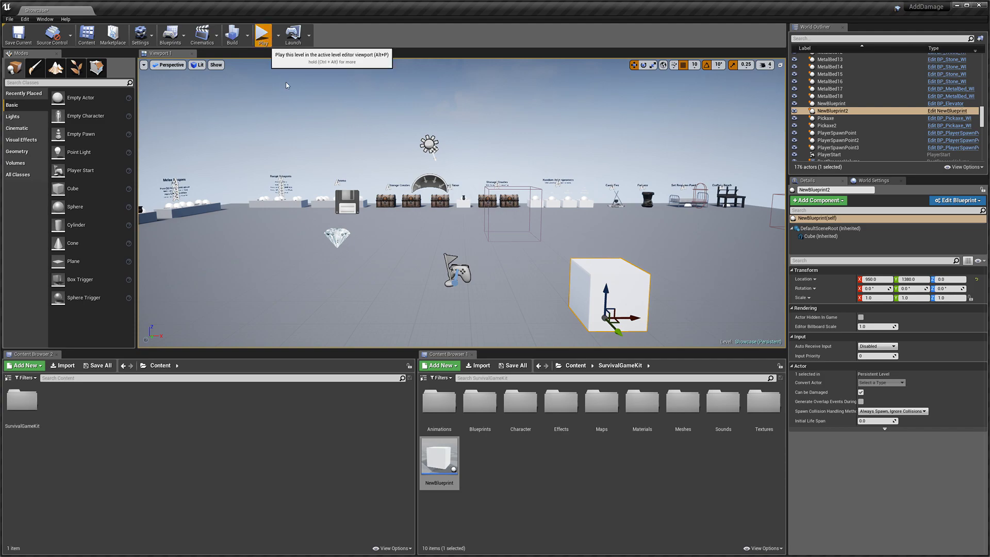
Play the level, run to the Range Weapons table, and pick up and equip the M4A8 rifle
{"action": "left_click", "coordinate": [262, 34]}
{"action": "key", "text": "shift+w"}
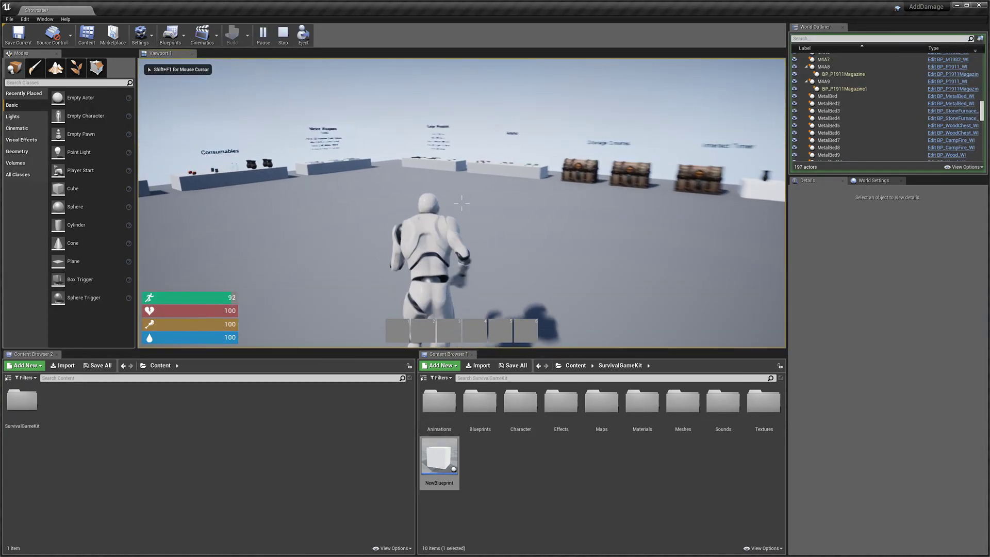
{"action": "key", "text": "w"}
{"action": "key", "text": "e"}
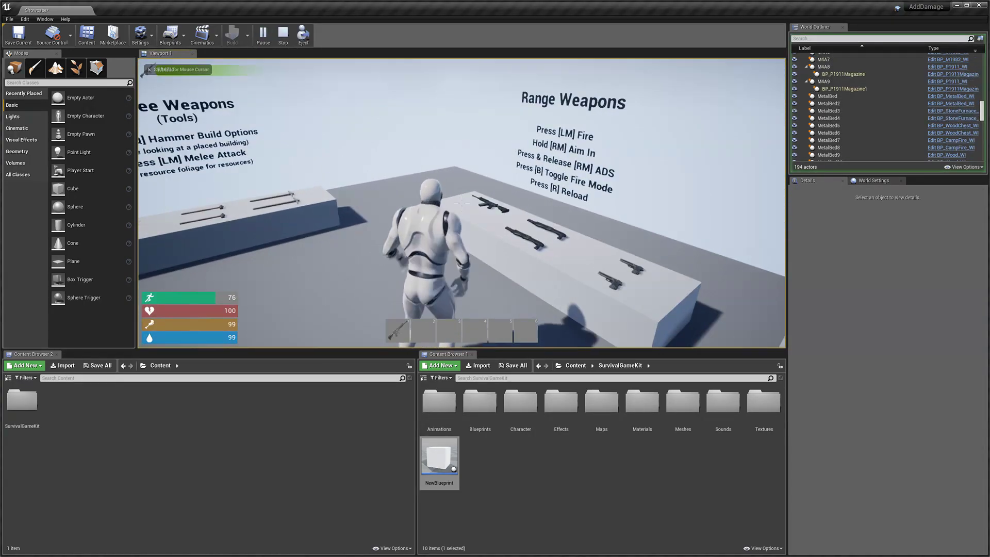
{"action": "key", "text": "1"}
Pick up the box of 5.56mm rounds and unpack it from the inventory
{"action": "key", "text": "e"}
{"action": "key", "text": "Tab"}
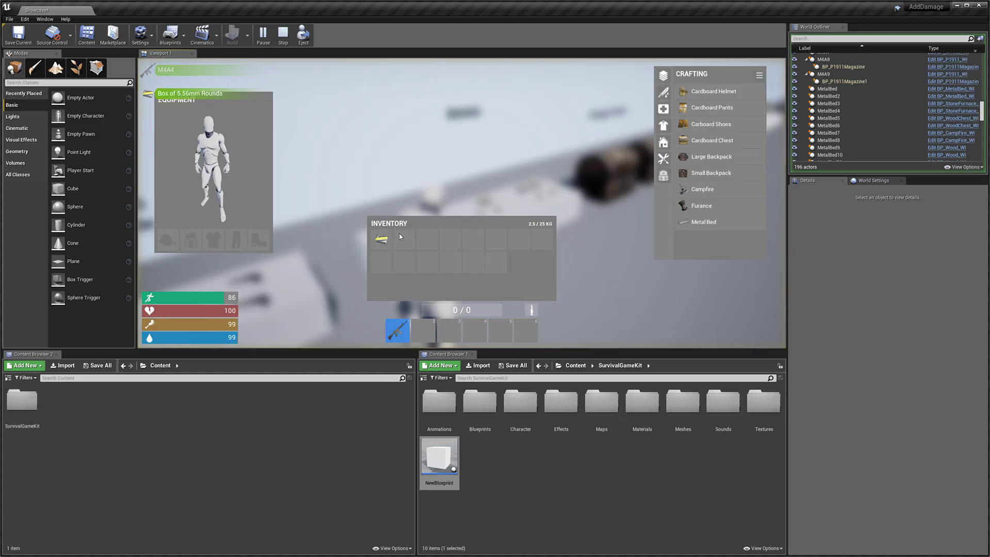
{"action": "left_click", "coordinate": [397, 243]}
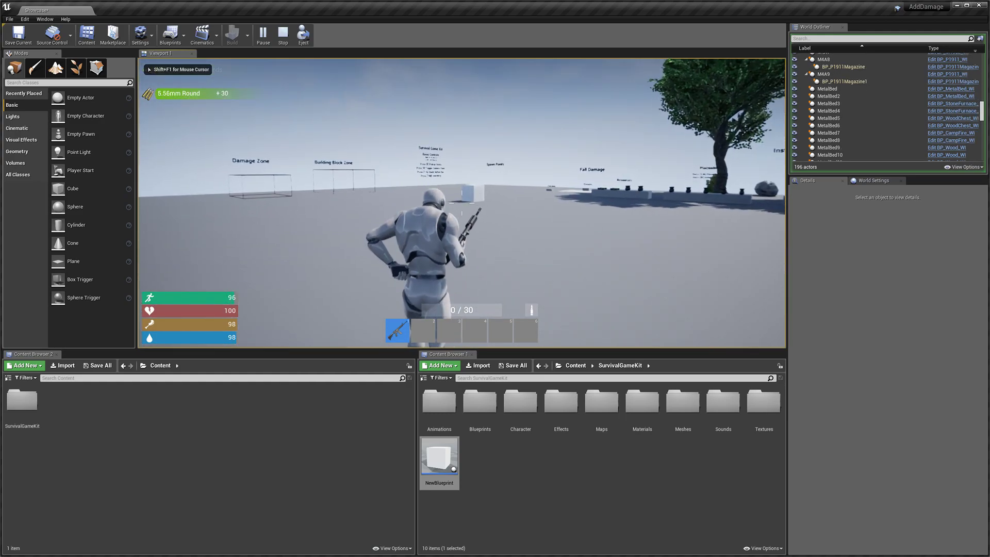
Approach the cube with the rifle aimed, fire at it repeatedly from different positions, and end the play session
{"action": "key", "text": "w"}
{"action": "right_click", "coordinate": [461, 202]}
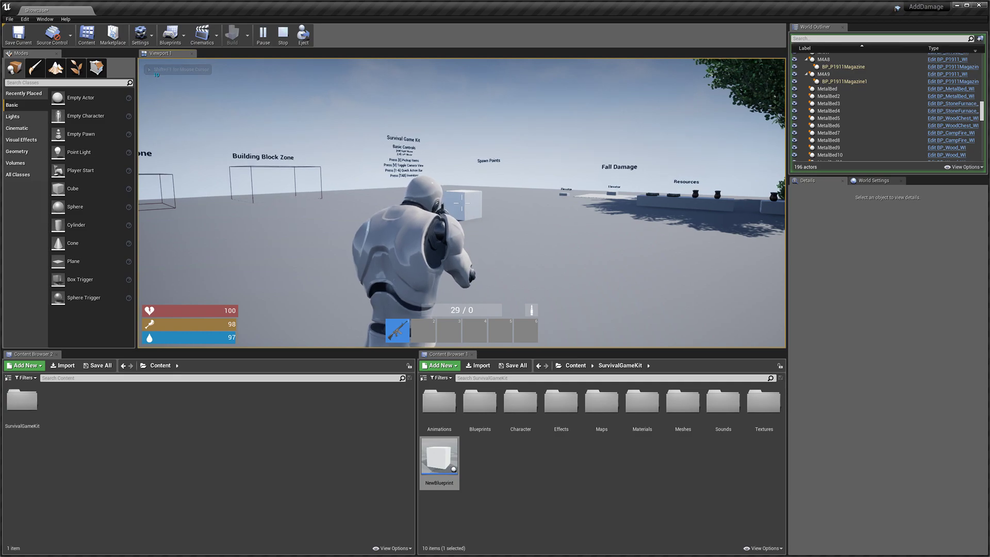
{"action": "left_click", "coordinate": [461, 203]}
{"action": "left_click", "coordinate": [461, 202]}
{"action": "left_click", "coordinate": [461, 203]}
{"action": "key", "text": "w"}
{"action": "left_click", "coordinate": [461, 202]}
{"action": "left_click", "coordinate": [462, 202]}
{"action": "left_click", "coordinate": [461, 203]}
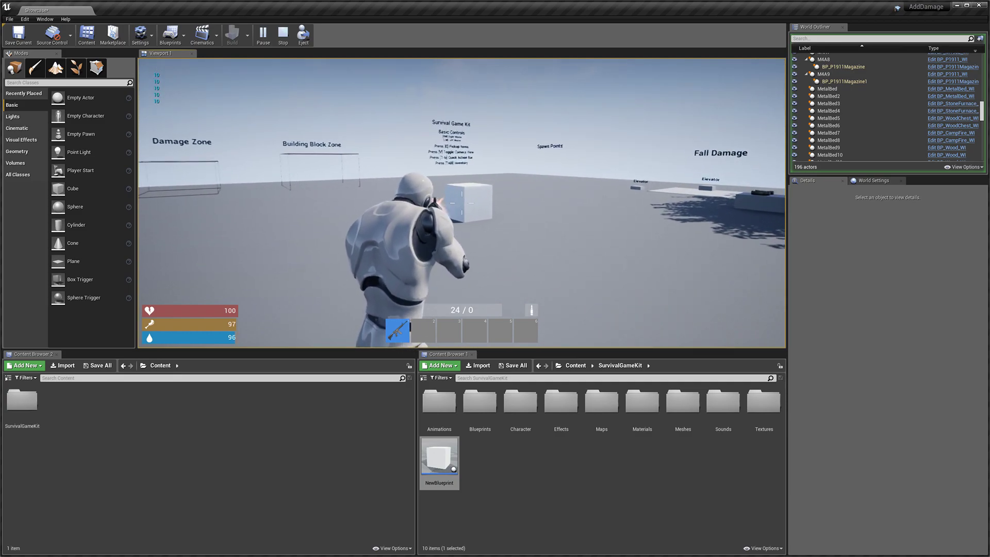
{"action": "left_click", "coordinate": [461, 203]}
{"action": "left_click", "coordinate": [461, 202]}
{"action": "left_click", "coordinate": [462, 203]}
{"action": "left_click", "coordinate": [461, 203]}
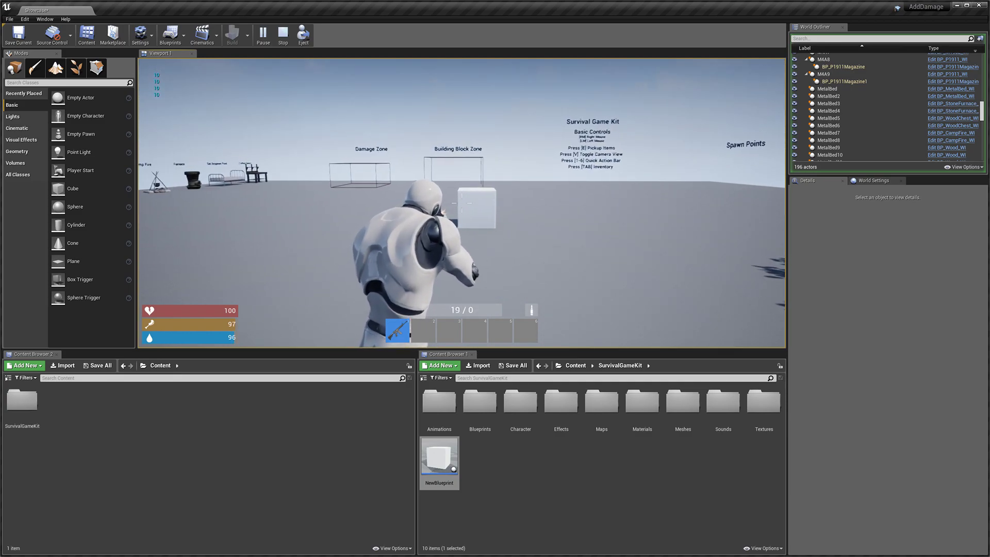
{"action": "left_click", "coordinate": [461, 202]}
{"action": "key", "text": "a"}
{"action": "left_click", "coordinate": [461, 203]}
{"action": "left_click", "coordinate": [461, 203]}
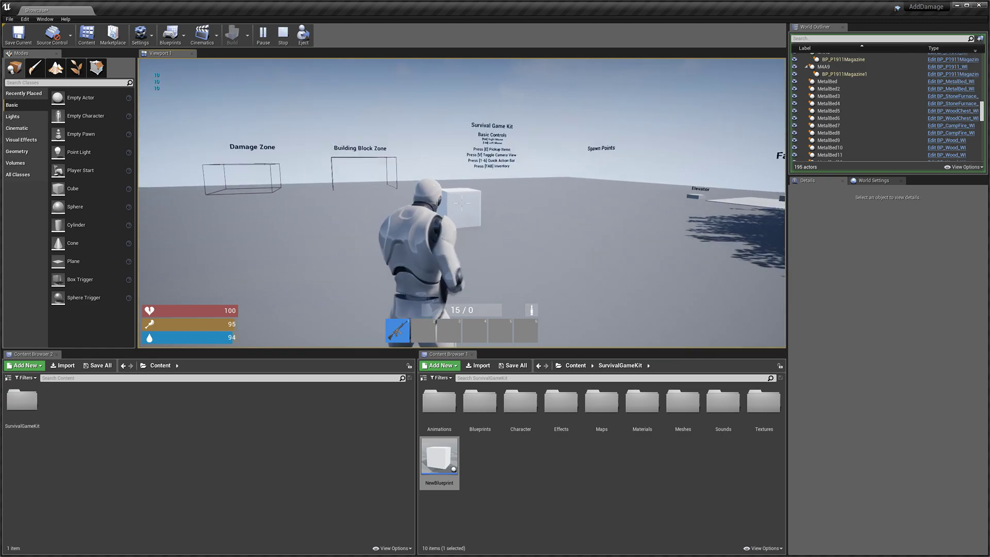
{"action": "key", "text": "Escape"}
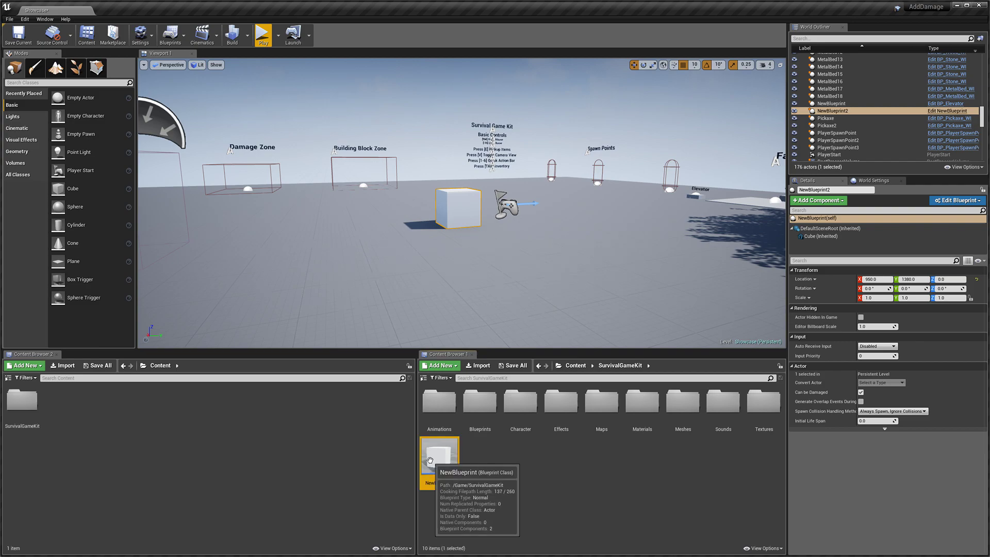
Reopen NewBlueprint and delete the Print String node from the event graph
{"action": "double_click", "coordinate": [438, 458]}
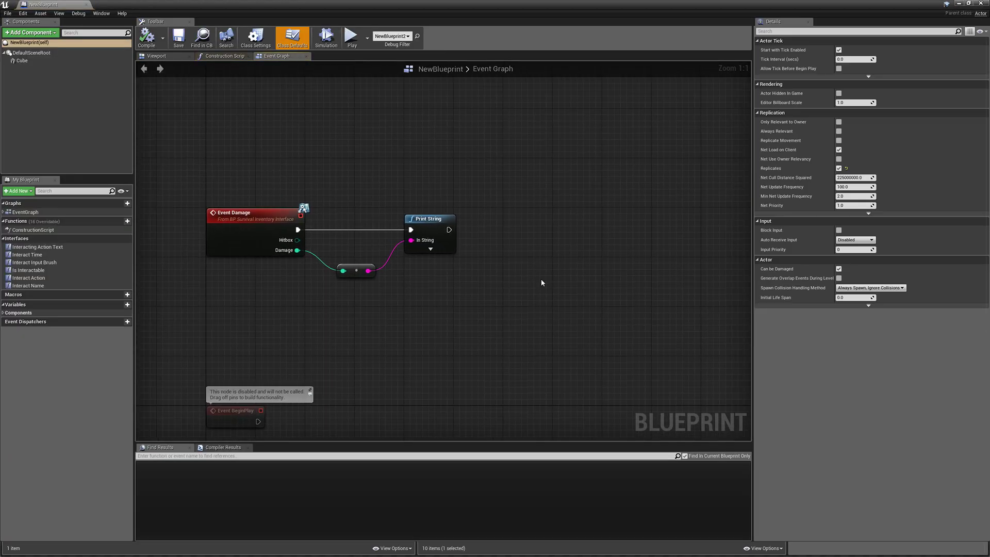
{"action": "left_click", "coordinate": [439, 230]}
{"action": "key", "text": "Delete"}
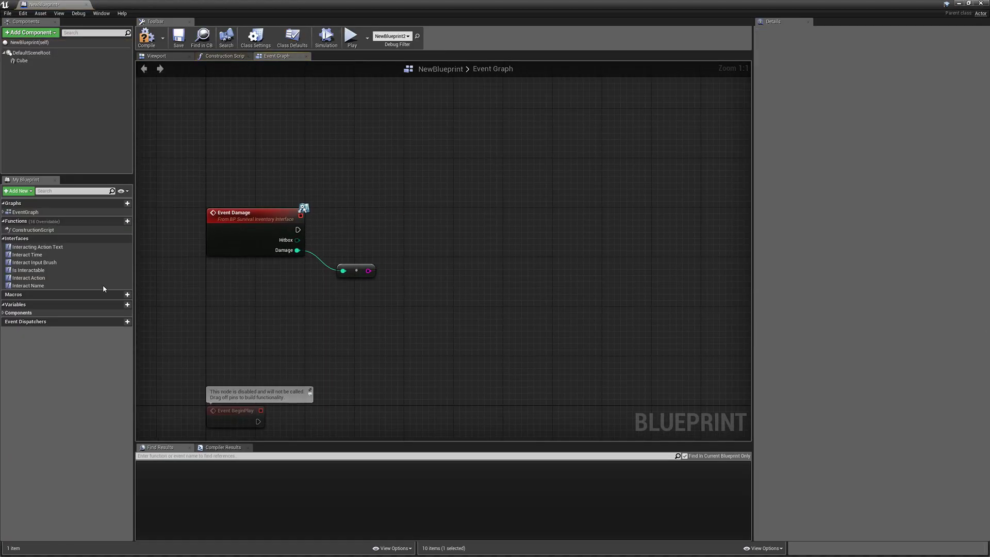
Create an Integer variable named Health with a default value of 100
{"action": "left_click", "coordinate": [118, 304]}
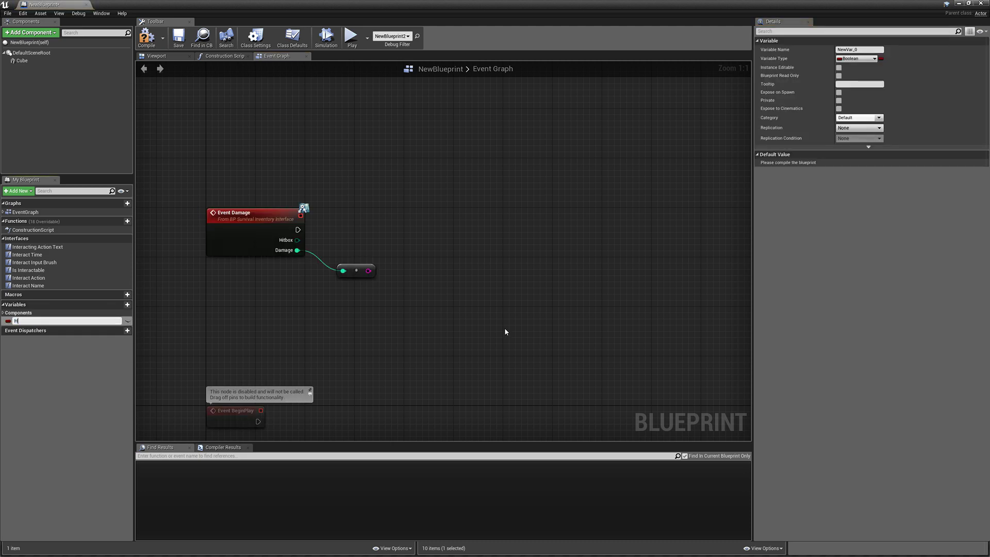
{"action": "type", "text": "Health"}
{"action": "key", "text": "Return"}
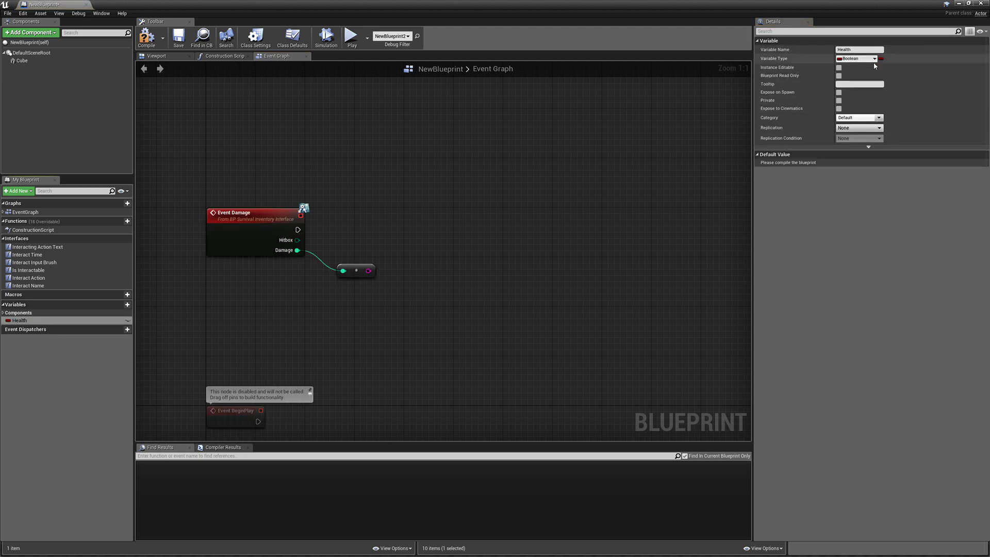
{"action": "left_click", "coordinate": [856, 59]}
{"action": "left_click", "coordinate": [788, 97]}
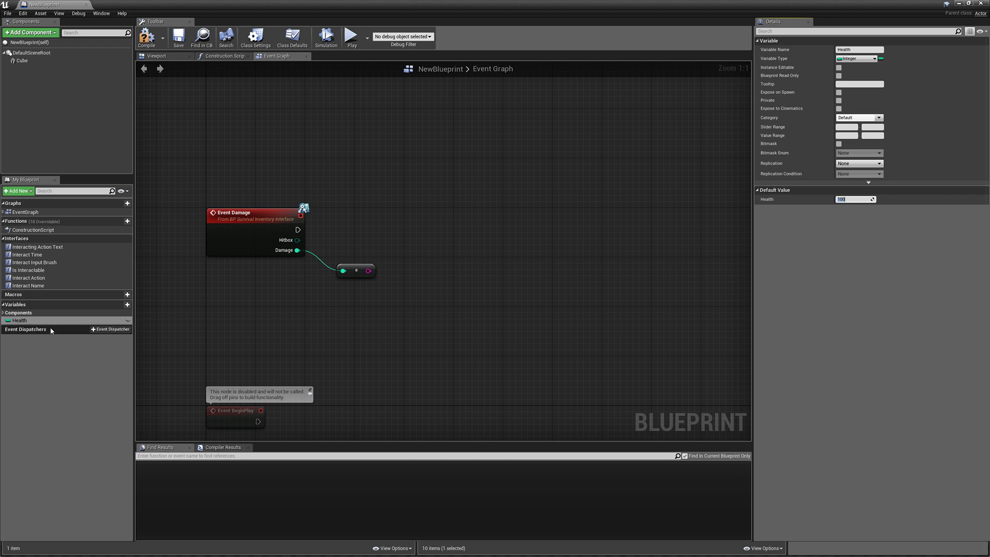
Add a Health getter and an integer subtraction node that subtracts the event's Damage from it, removing the string conversion node
{"action": "left_click_drag", "start_coordinate": [364, 289], "coordinate": [372, 301], "text": "ctrl"}
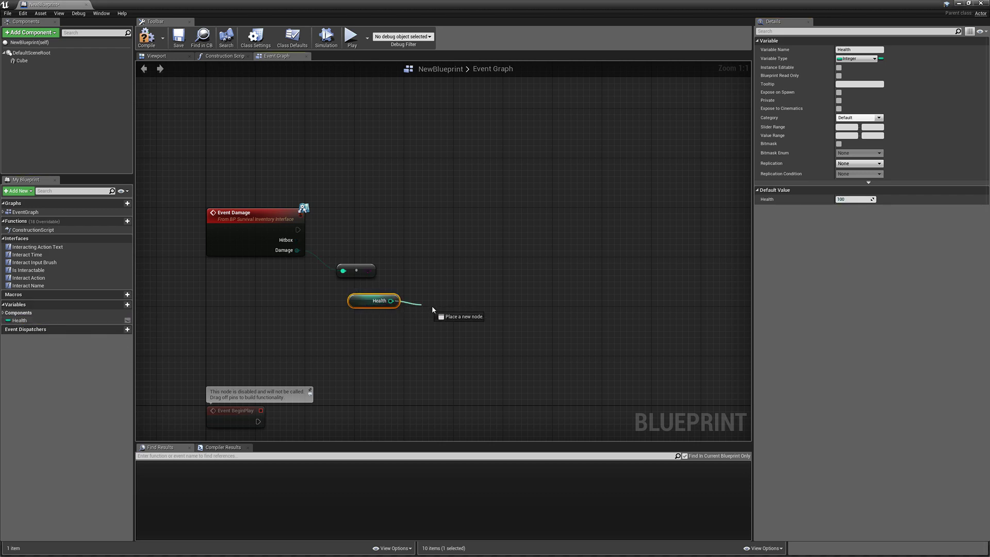
{"action": "left_click_drag", "start_coordinate": [432, 306], "coordinate": [431, 309]}
{"action": "type", "text": "-"}
{"action": "left_click", "coordinate": [478, 351]}
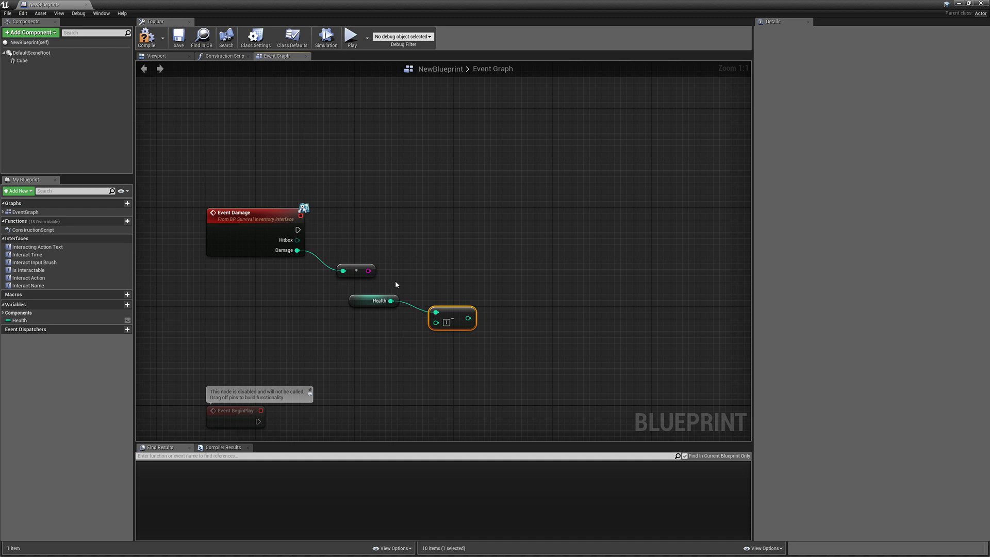
{"action": "left_click_drag", "start_coordinate": [447, 311], "coordinate": [451, 293]}
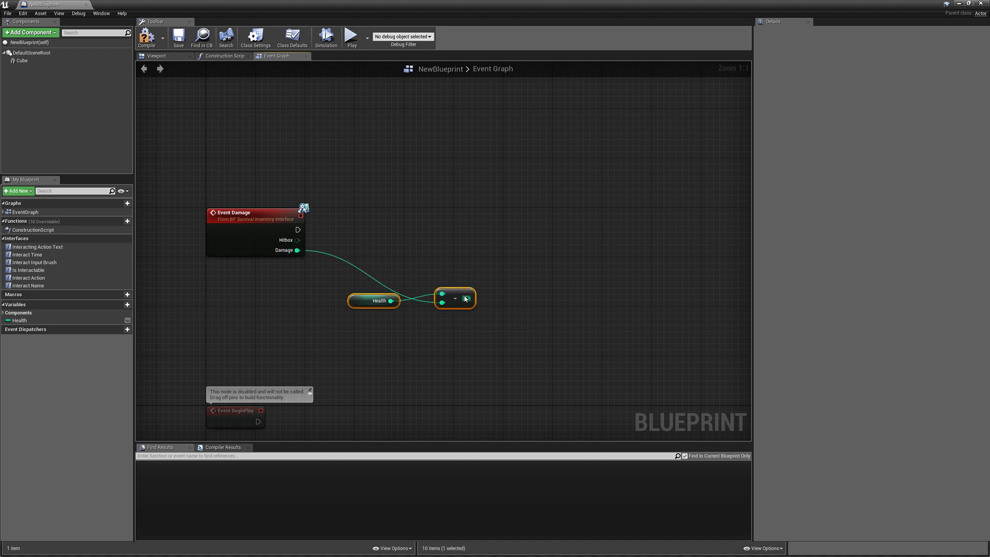
Store the subtraction result with a Set Health node executed by Event Damage, aligned with the event
{"action": "mouse_move", "coordinate": [465, 298]}
{"action": "left_mouse_down"}
{"action": "mouse_move", "coordinate": [433, 286]}
{"action": "mouse_move", "coordinate": [485, 248]}
{"action": "left_mouse_up"}
{"action": "type", "text": "Set hela"}
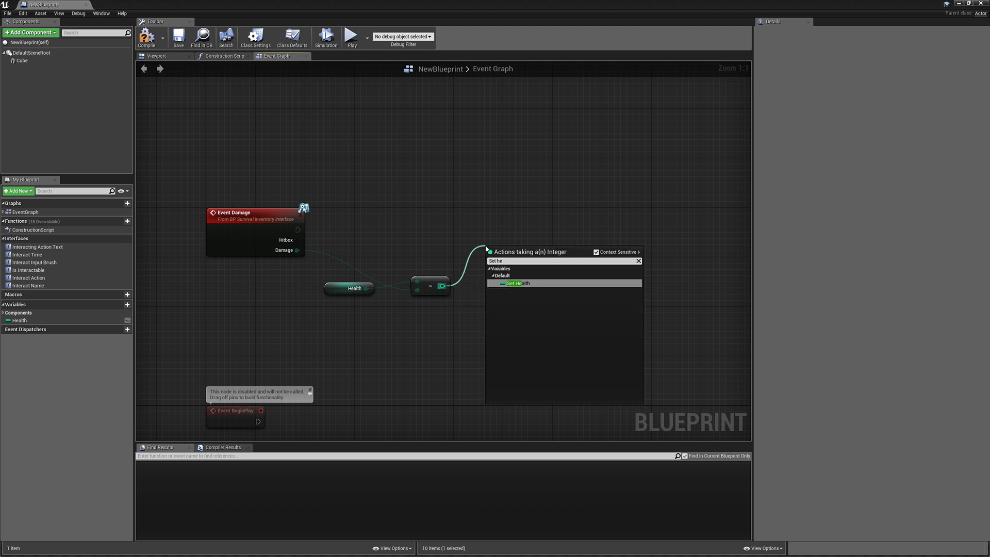
{"action": "key", "text": "Return"}
{"action": "mouse_move", "coordinate": [510, 254]}
{"action": "left_mouse_down"}
{"action": "mouse_move", "coordinate": [495, 237]}
{"action": "mouse_move", "coordinate": [500, 223]}
{"action": "left_mouse_up"}
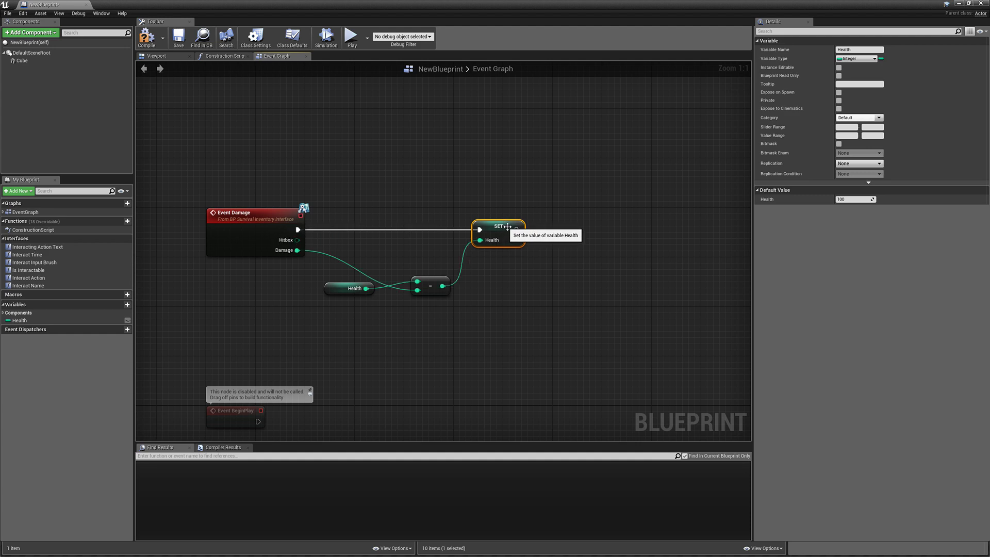
Add a Branch node executed after the Set Health node
{"action": "right_click_drag", "start_coordinate": [568, 291], "coordinate": [422, 309]}
{"action": "left_click", "coordinate": [422, 308]}
{"action": "mouse_move", "coordinate": [371, 246]}
{"action": "left_mouse_down"}
{"action": "mouse_move", "coordinate": [441, 249]}
{"action": "mouse_move", "coordinate": [439, 233]}
{"action": "mouse_move", "coordinate": [367, 258]}
{"action": "left_mouse_up"}
{"action": "type", "text": "branch"}
{"action": "key", "text": "Return"}
Compare the newly set Health with an integer <= 0 node and connect the result to the Branch condition
{"action": "mouse_move", "coordinate": [442, 296]}
{"action": "left_mouse_down"}
{"action": "mouse_move", "coordinate": [371, 257]}
{"action": "mouse_move", "coordinate": [403, 300]}
{"action": "left_mouse_up"}
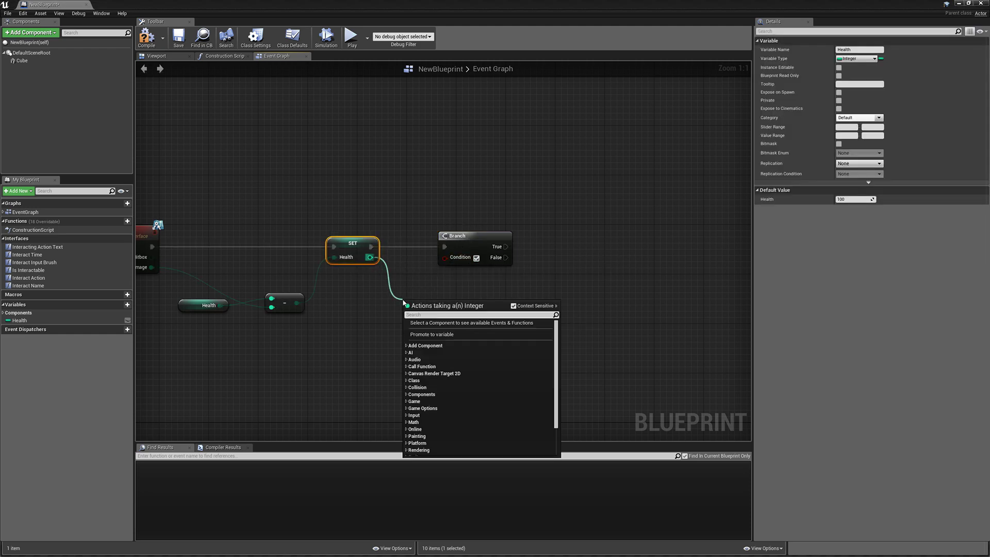
{"action": "type", "text": "="}
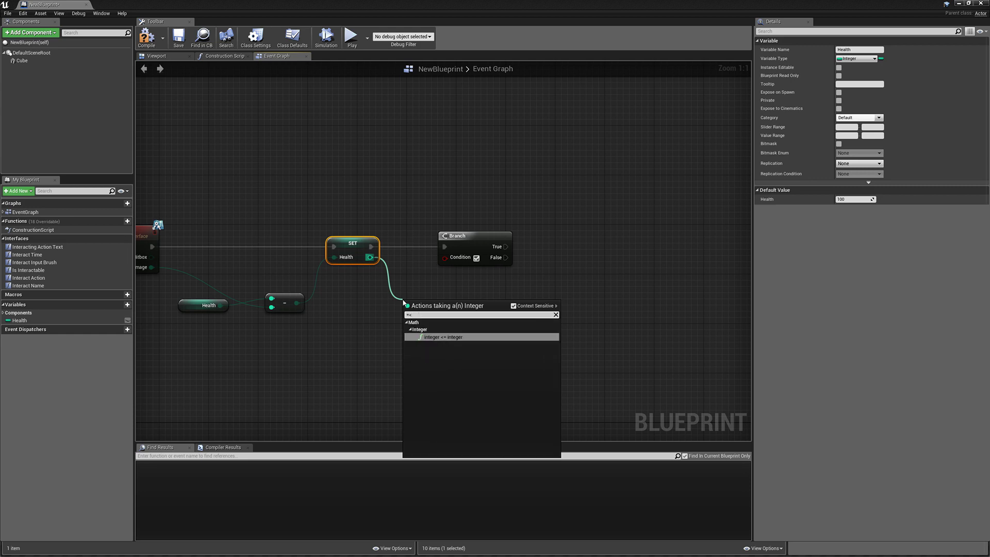
{"action": "type", "text": "<"}
{"action": "key", "text": "Return"}
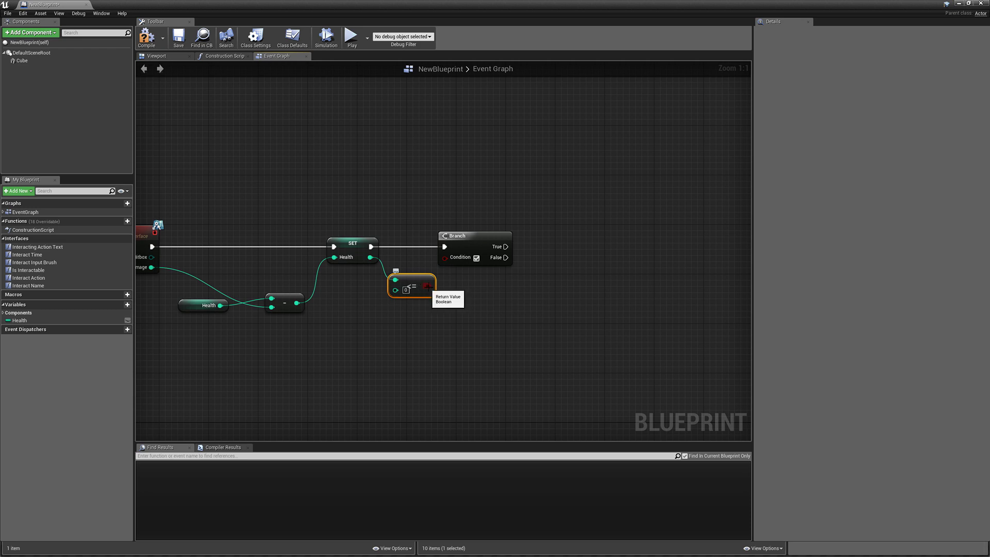
{"action": "left_click_drag", "start_coordinate": [427, 286], "coordinate": [450, 261]}
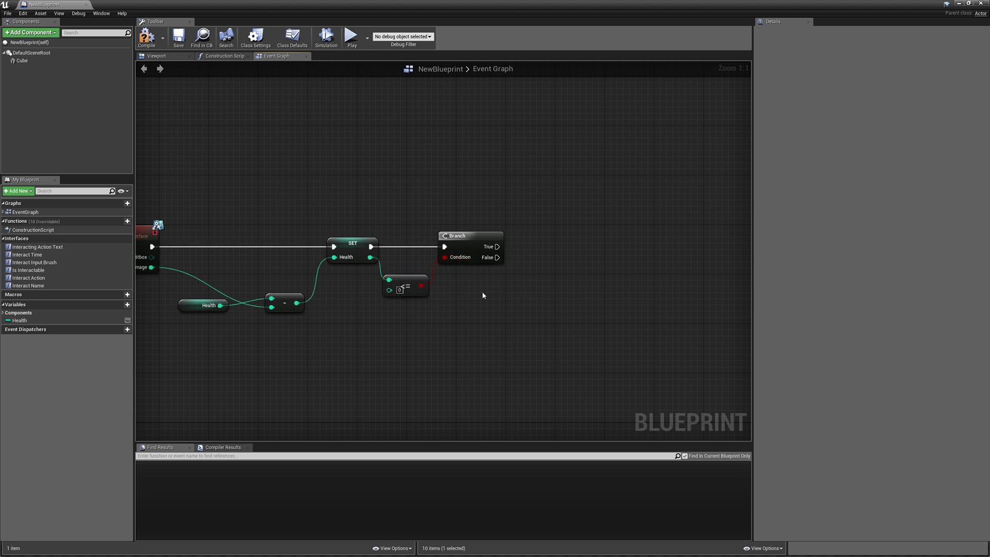
Add a DestroyActor node on the Branch's True output, place it higher in the graph, and save the blueprint
{"action": "right_click_drag", "start_coordinate": [483, 295], "coordinate": [424, 294]}
{"action": "left_click_drag", "start_coordinate": [438, 246], "coordinate": [513, 175]}
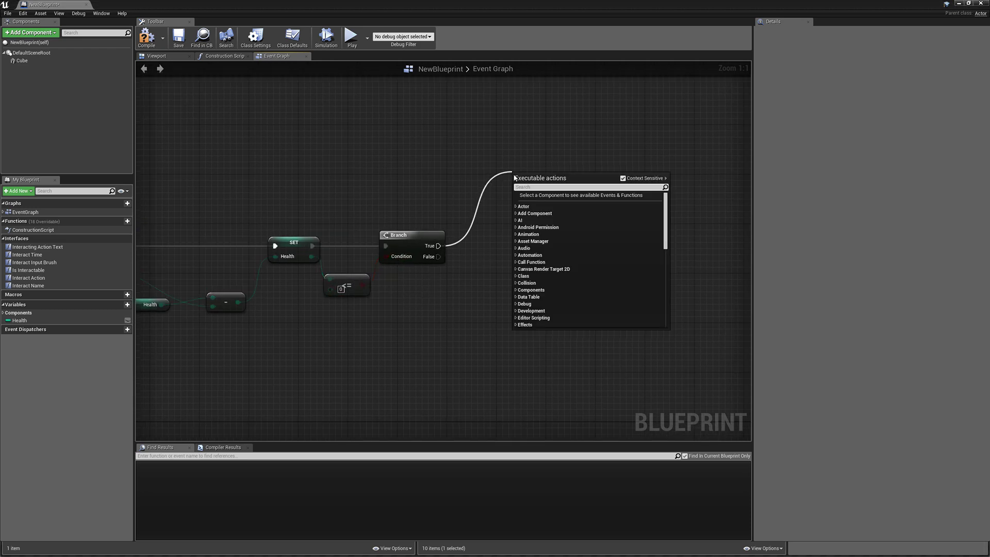
{"action": "type", "text": "Des"}
{"action": "key", "text": "Return"}
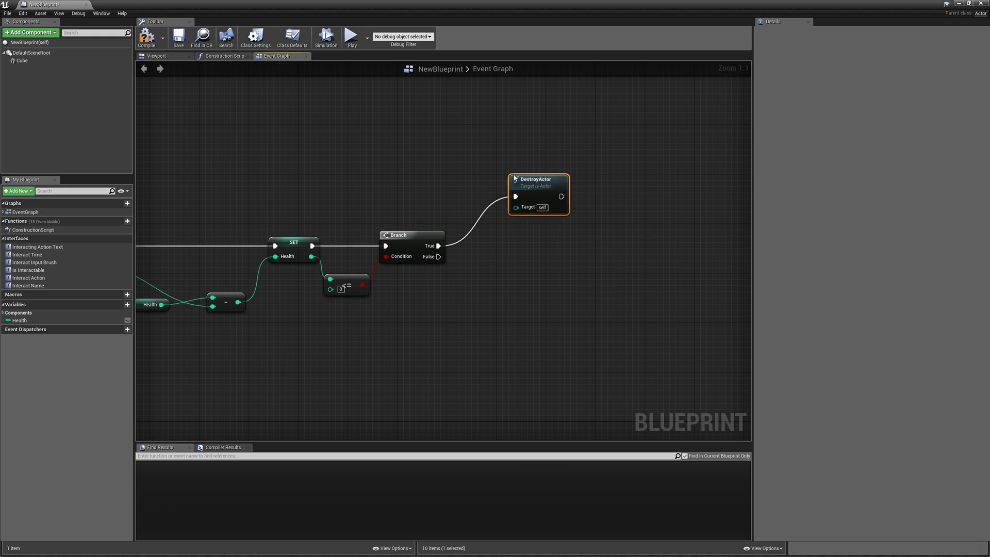
{"action": "left_click_drag", "start_coordinate": [517, 200], "coordinate": [524, 176]}
{"action": "left_click", "coordinate": [516, 237]}
{"action": "right_click_drag", "start_coordinate": [492, 266], "coordinate": [571, 271]}
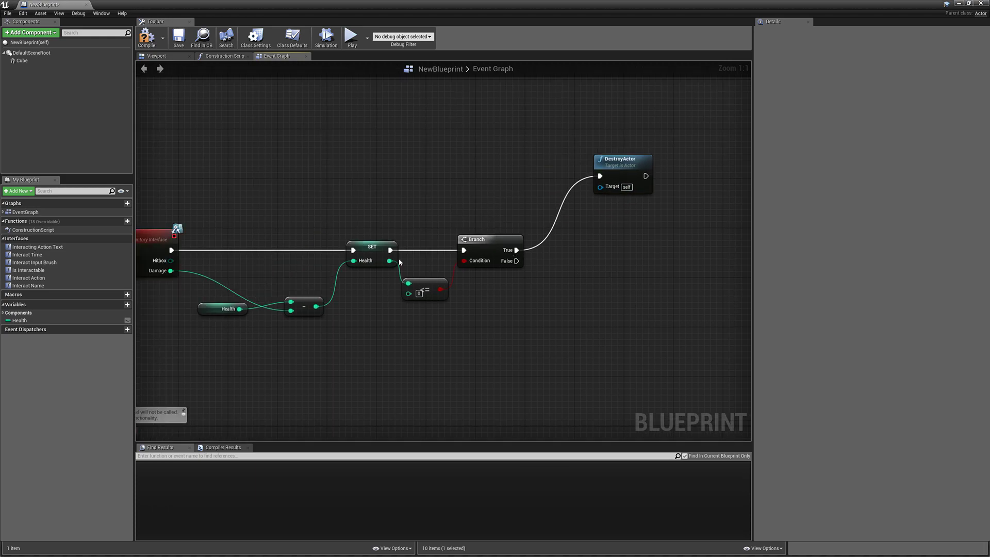
{"action": "scroll", "coordinate": [391, 248], "scroll_direction": "down", "scroll_amount": 2}
{"action": "left_click", "coordinate": [178, 37]}
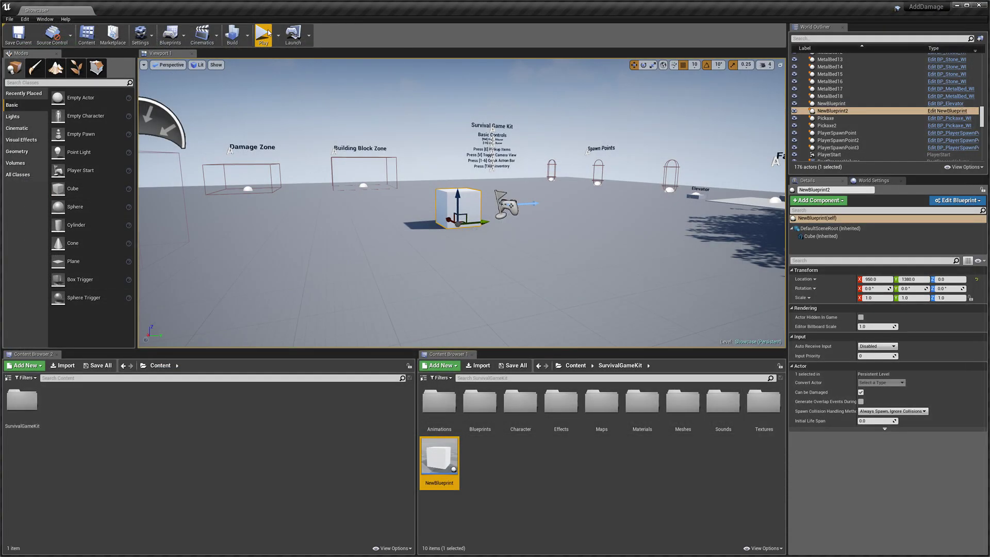
Play the level, run to the Range Weapons table, and pick up and equip a rifle
{"action": "left_click", "coordinate": [263, 34]}
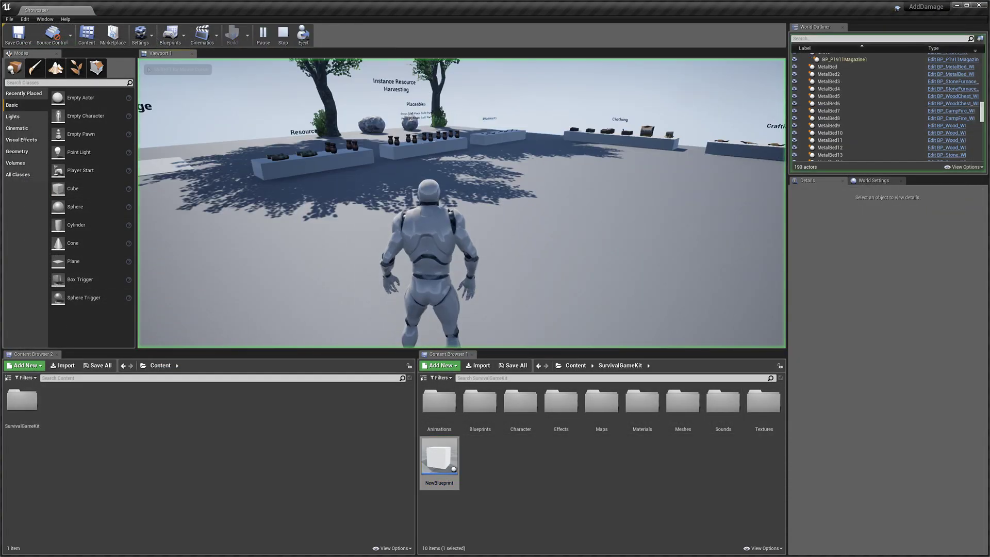
{"action": "key", "text": "shift+w"}
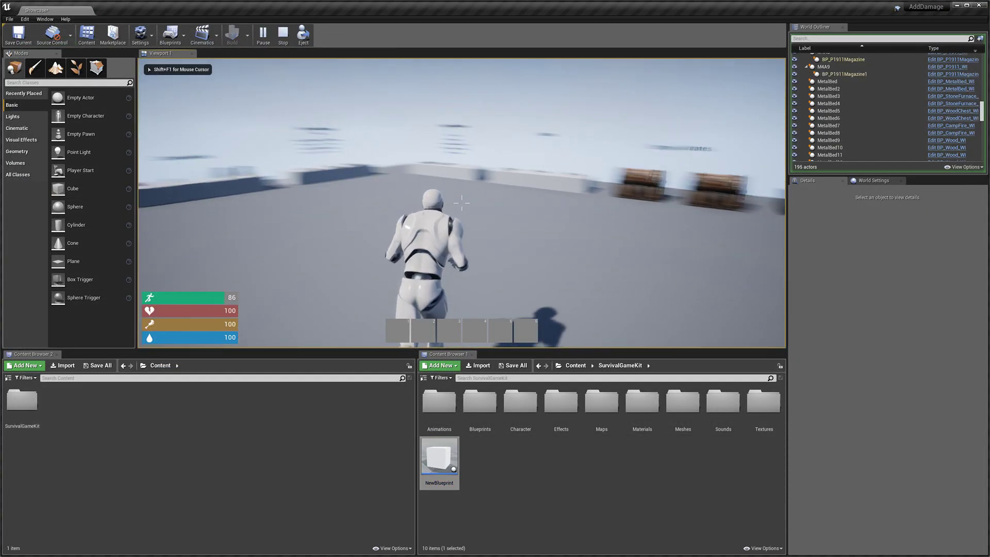
{"action": "key", "text": "e"}
{"action": "key", "text": "1"}
Pick up a box of 5.56mm rounds from the Ammo table and open it in the inventory to get the rounds
{"action": "key", "text": "w"}
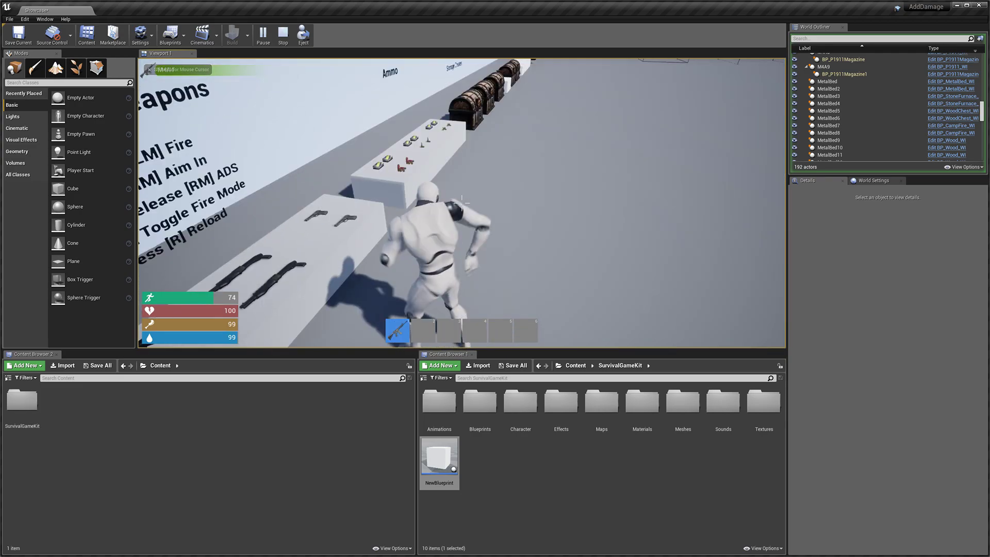
{"action": "key", "text": "e"}
{"action": "key", "text": "Tab"}
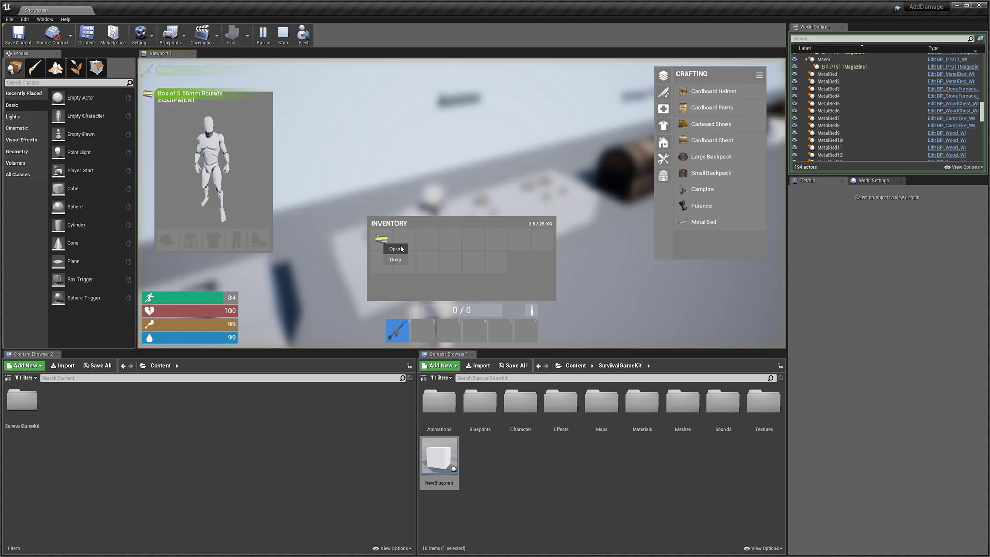
{"action": "left_click", "coordinate": [402, 248]}
{"action": "key", "text": "Tab"}
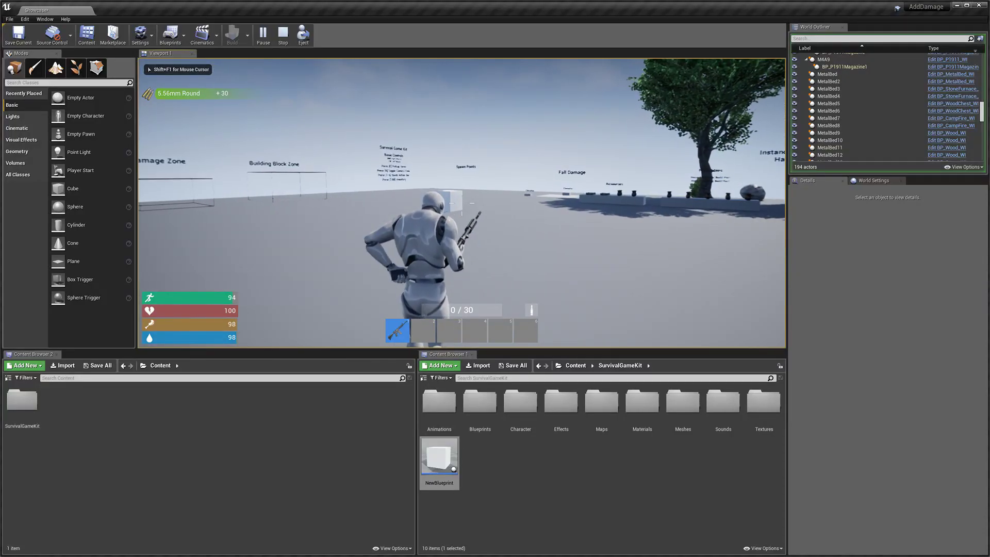
Approach the cube in first-person view, aim and shoot it with automatic fire to test its destruction, and end the play session
{"action": "key", "text": "w"}
{"action": "key", "text": "v"}
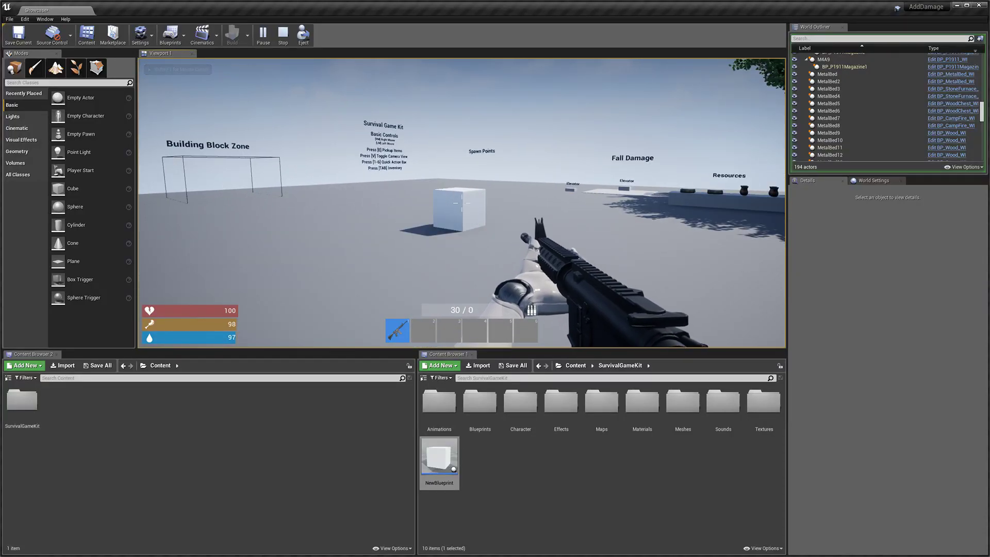
{"action": "right_click", "coordinate": [461, 203]}
{"action": "left_click", "coordinate": [461, 203]}
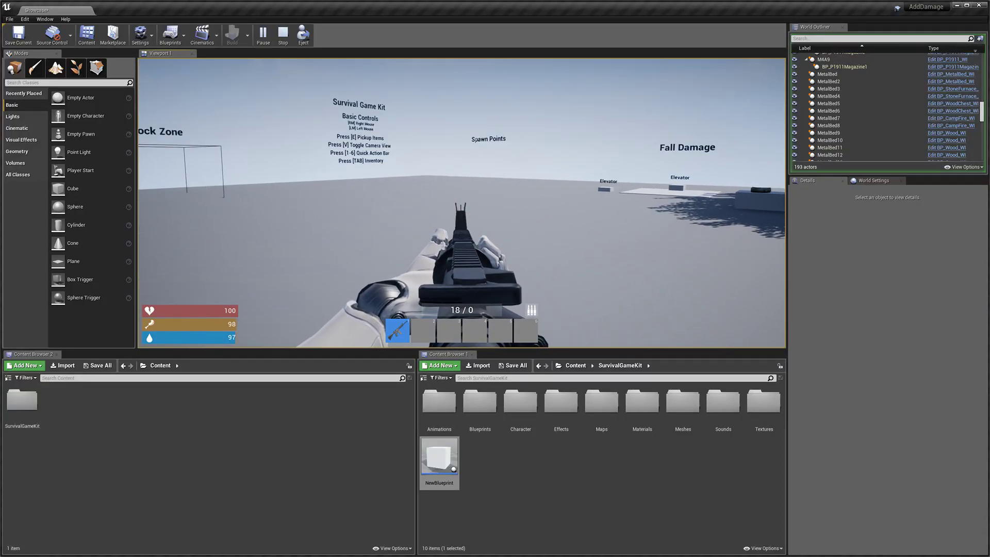
{"action": "right_click", "coordinate": [462, 203]}
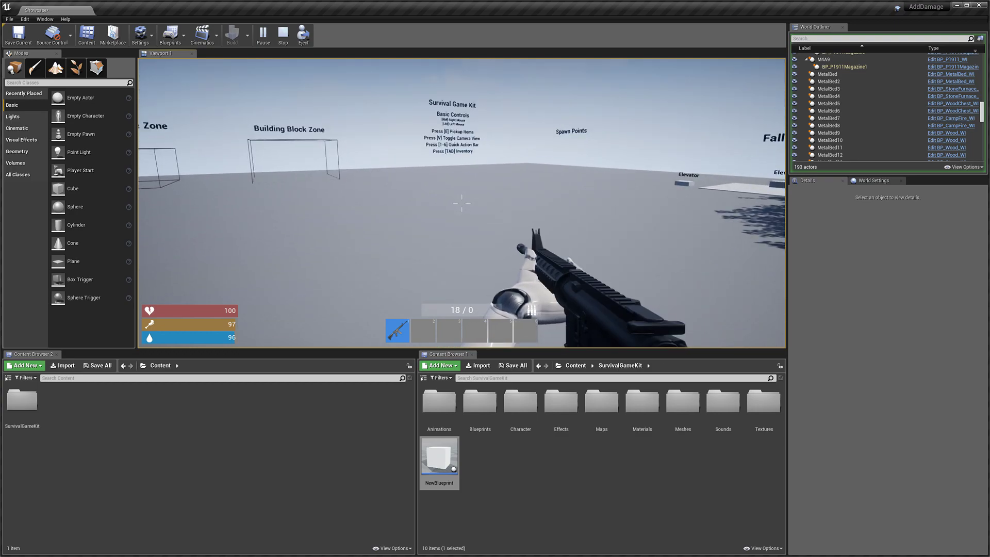
{"action": "key", "text": "Escape"}
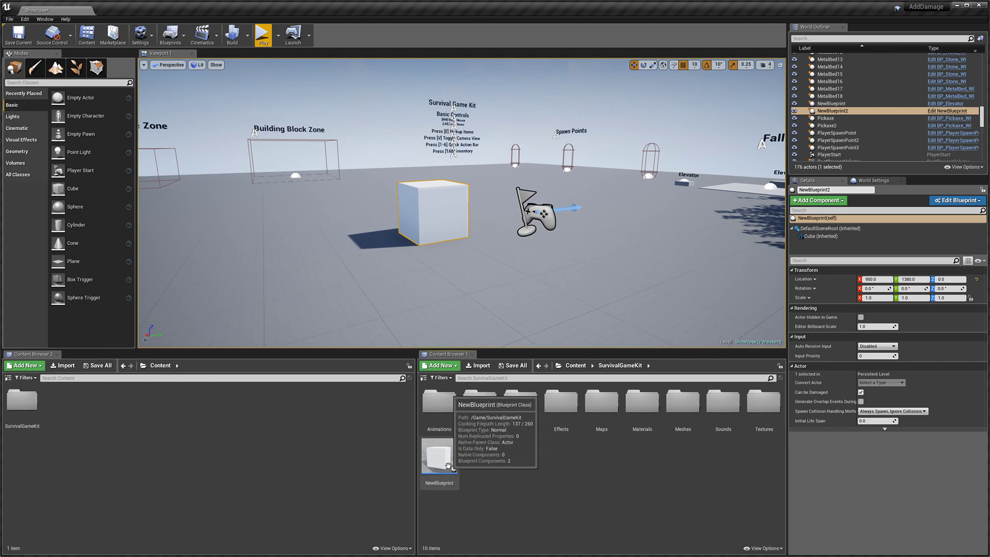
{"action": "right_click_drag", "start_coordinate": [411, 223], "coordinate": [372, 196]}
{"action": "key", "text": "w"}
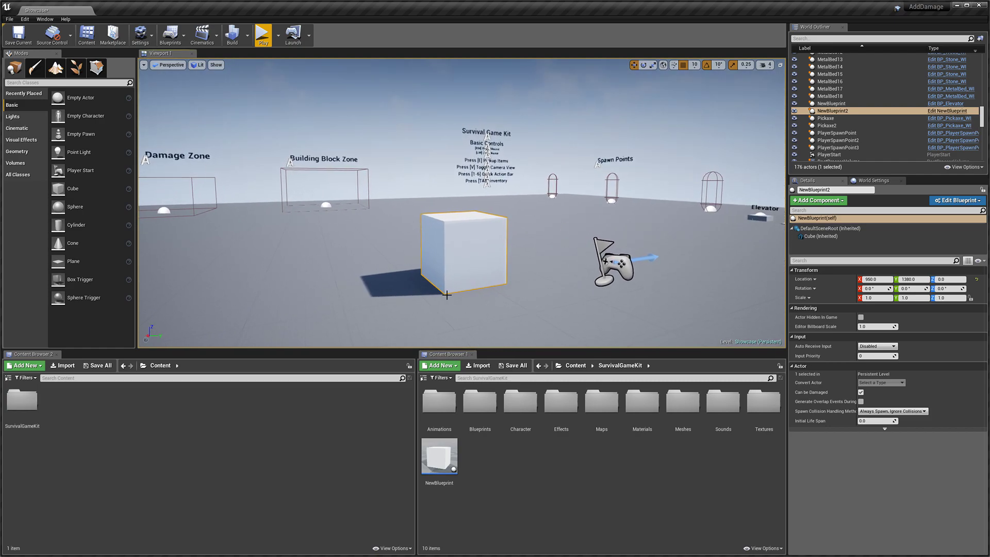
{"action": "right_click_drag", "start_coordinate": [565, 272], "coordinate": [558, 288]}
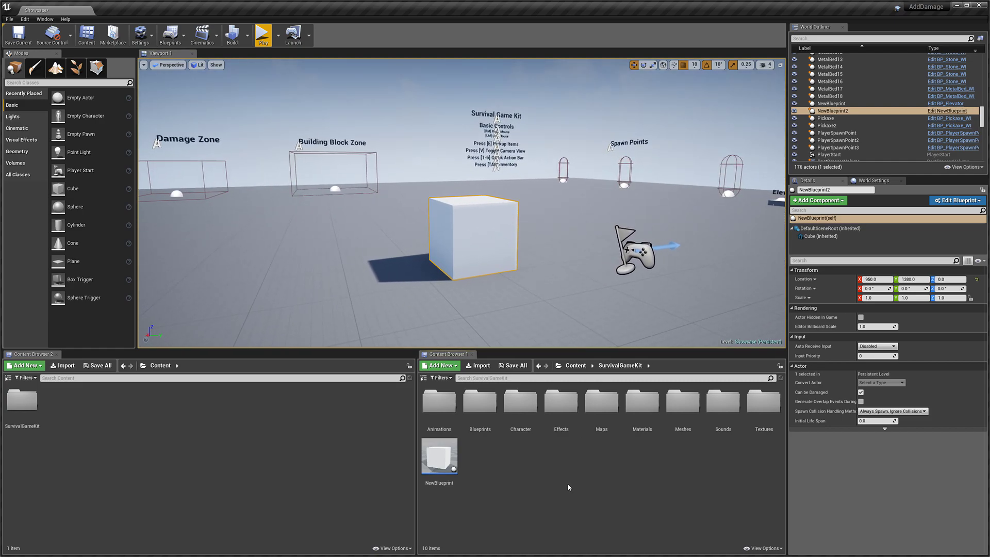
{"action": "double_click", "coordinate": [512, 427]}
{"action": "key", "text": "alt+Left"}
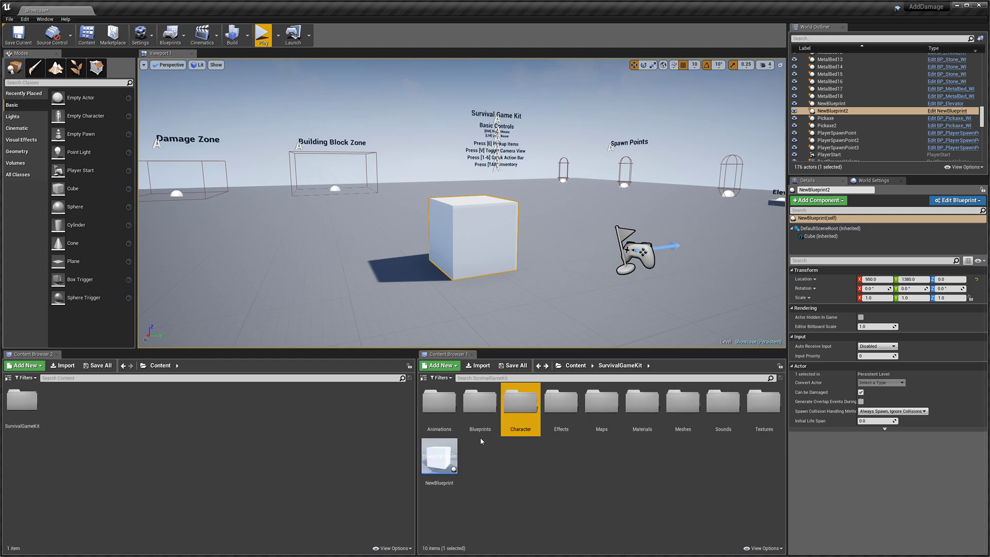
Open the BP_MasterCharacter blueprint from the kit's Blueprints/Characters folder and show its character preview
{"action": "left_click", "coordinate": [473, 417]}
{"action": "double_click", "coordinate": [481, 403]}
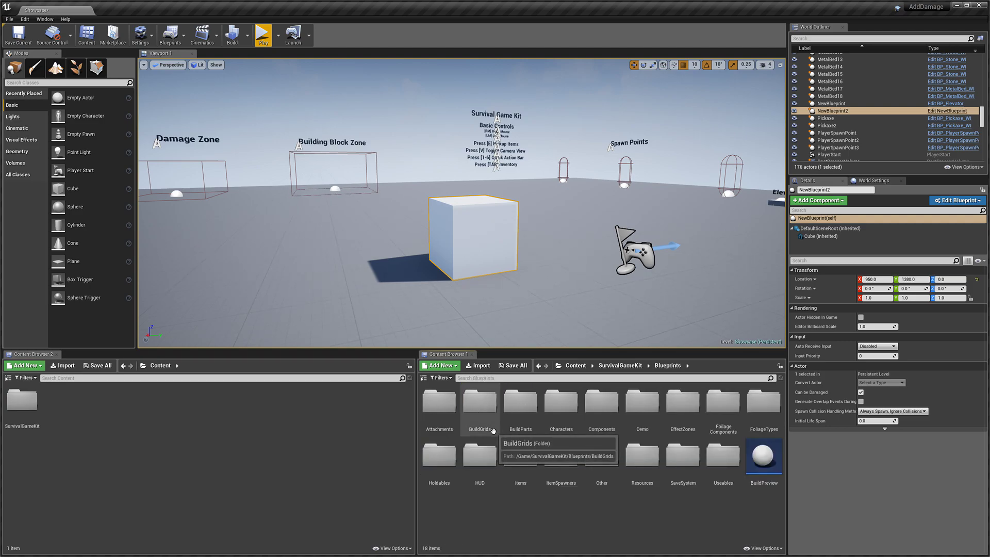
{"action": "double_click", "coordinate": [562, 410]}
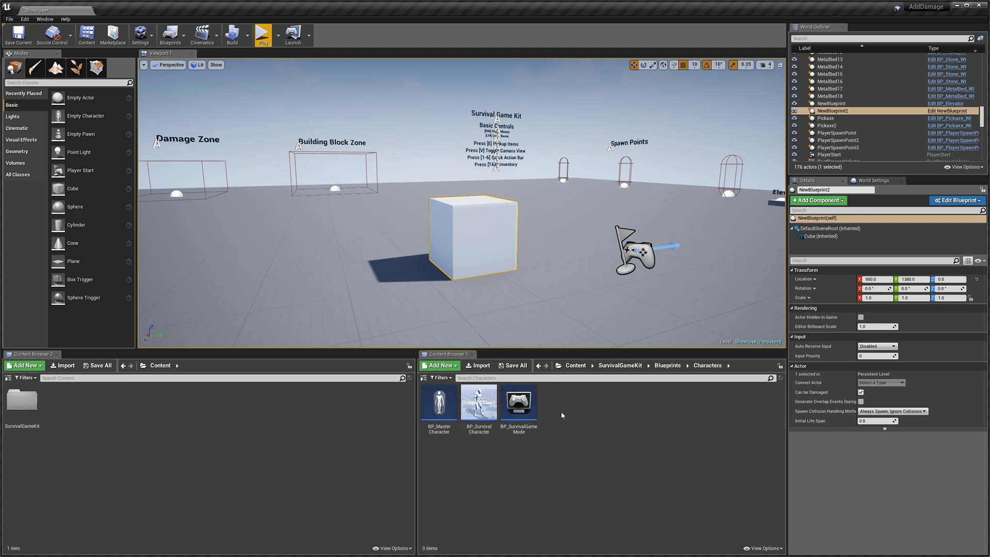
{"action": "double_click", "coordinate": [443, 407]}
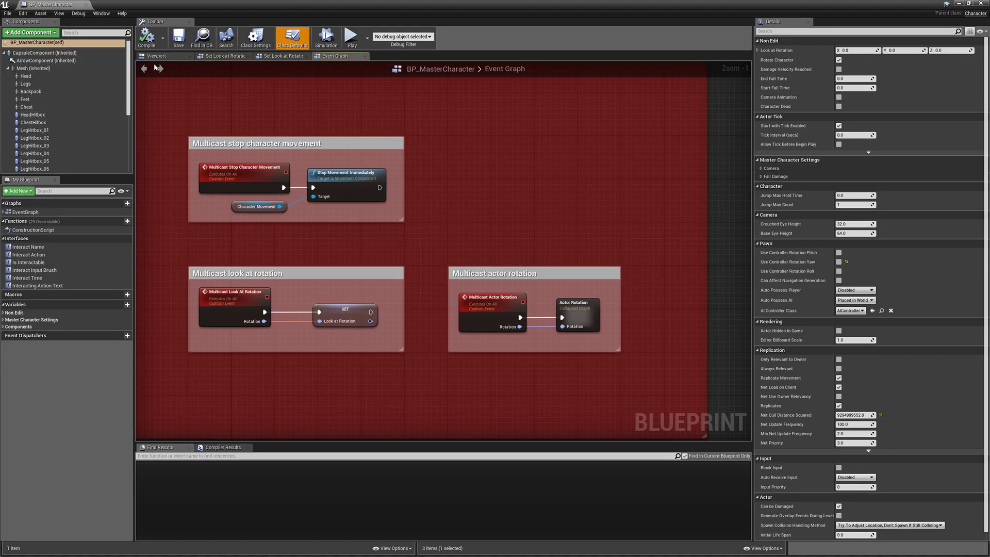
{"action": "left_click", "coordinate": [156, 57]}
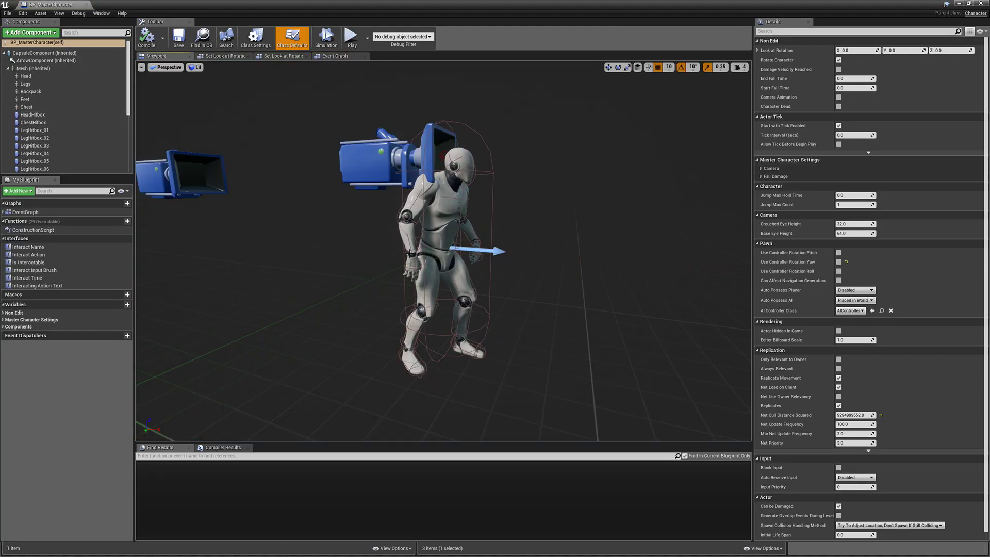
Examine the head, chest and leg hitbox components attached to the character's mesh and where each one sits on the body
{"action": "right_click_drag", "start_coordinate": [440, 211], "coordinate": [464, 165]}
{"action": "left_click", "coordinate": [439, 212]}
{"action": "left_click", "coordinate": [62, 116]}
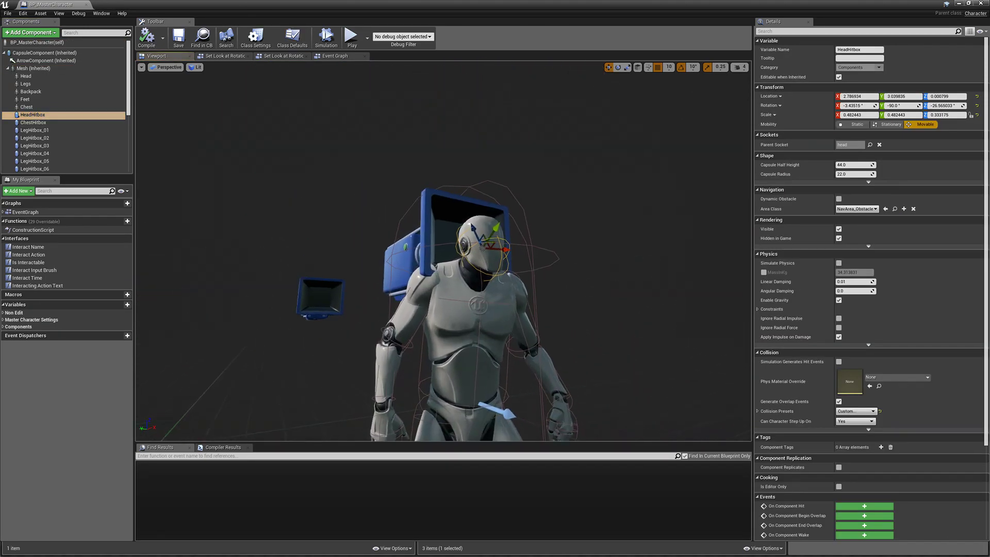
{"action": "left_click", "coordinate": [40, 123]}
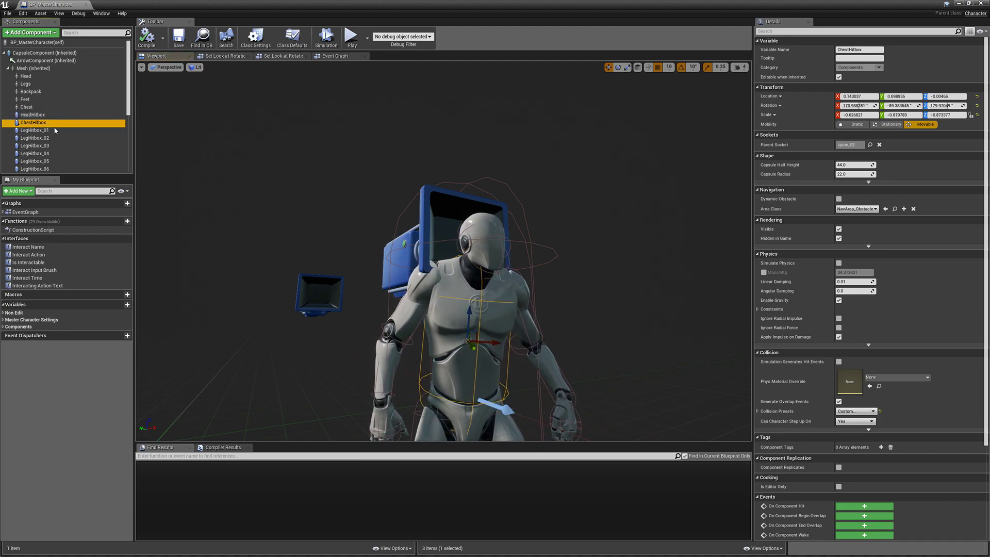
{"action": "left_click", "coordinate": [41, 130]}
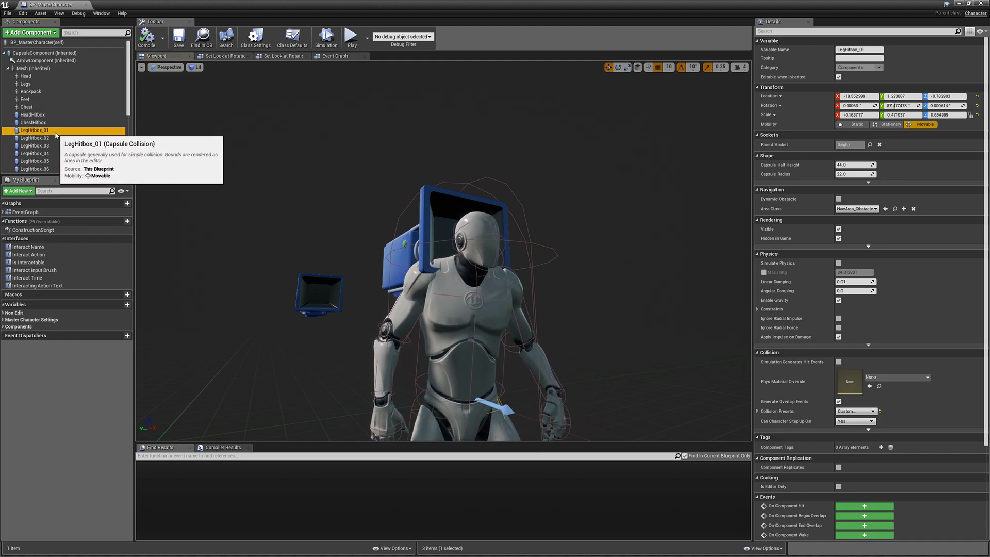
{"action": "left_click", "coordinate": [55, 138]}
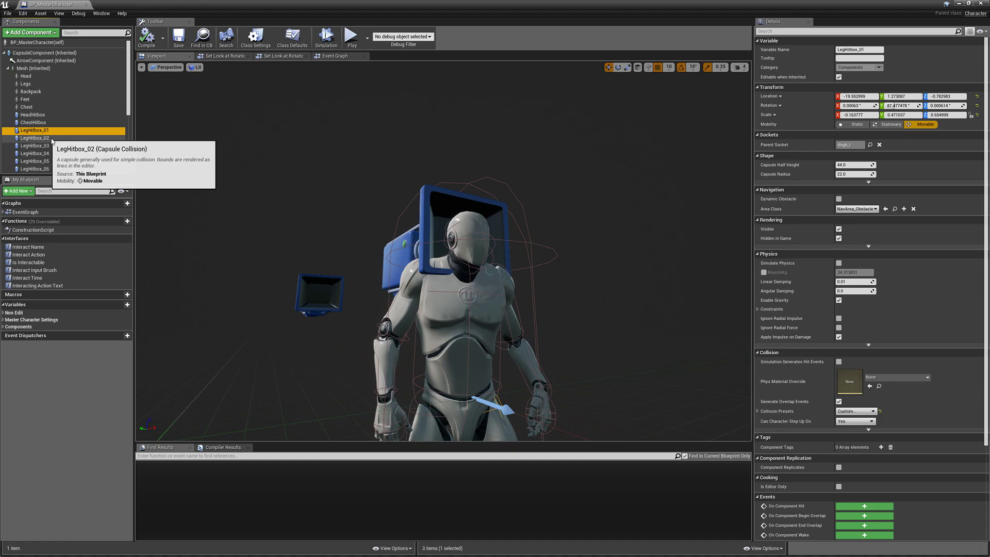
{"action": "scroll", "coordinate": [47, 133], "scroll_direction": "down", "scroll_amount": 2}
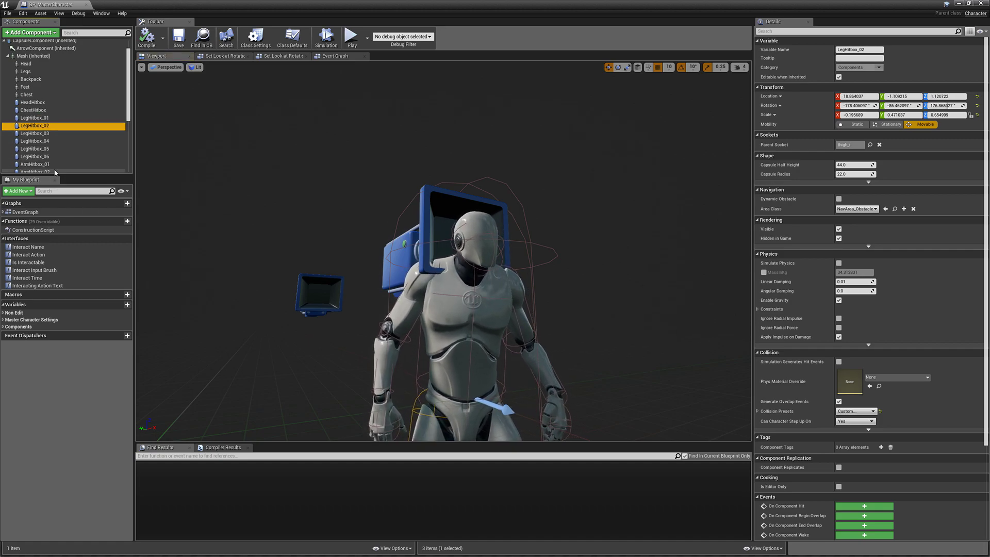
{"action": "scroll", "coordinate": [47, 133], "scroll_direction": "down", "scroll_amount": 3}
{"action": "scroll", "coordinate": [45, 153], "scroll_direction": "up", "scroll_amount": 3}
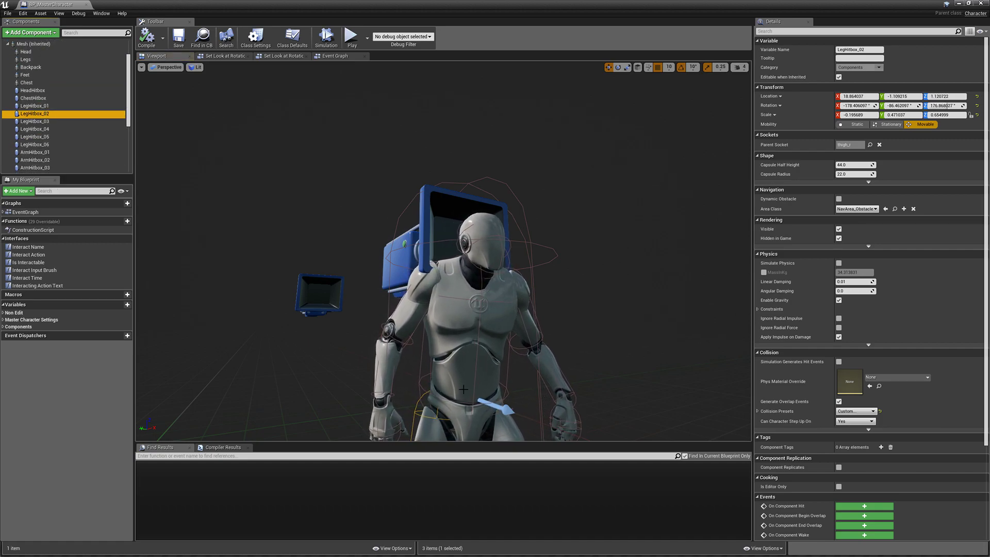
{"action": "right_click_drag", "start_coordinate": [361, 248], "coordinate": [363, 250]}
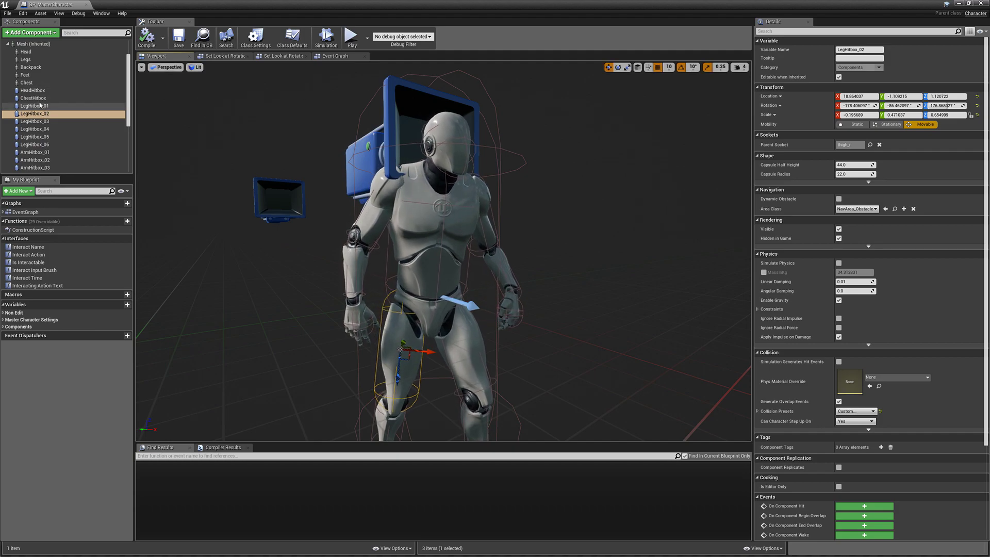
{"action": "left_click", "coordinate": [52, 83]}
{"action": "left_click", "coordinate": [52, 90]}
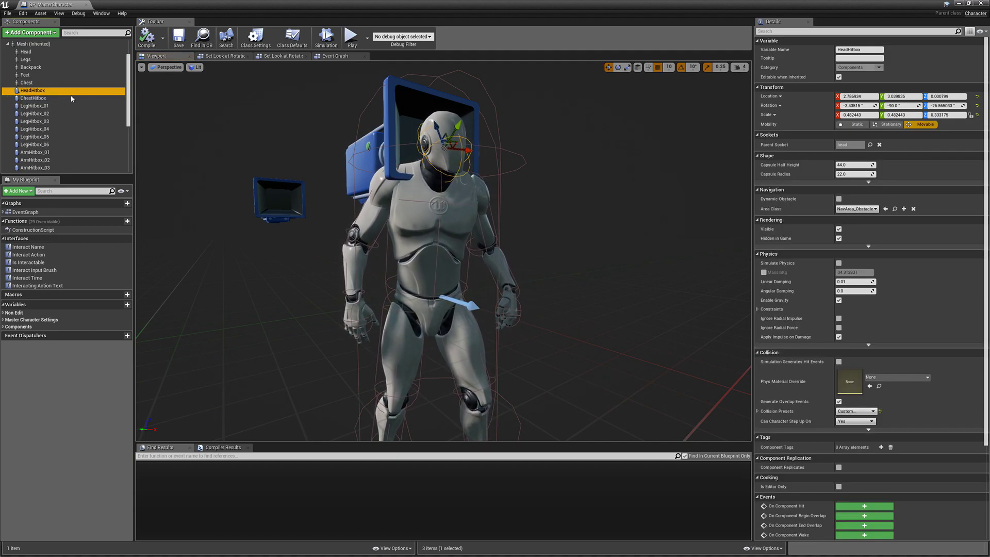
{"action": "right_click_drag", "start_coordinate": [162, 144], "coordinate": [154, 103]}
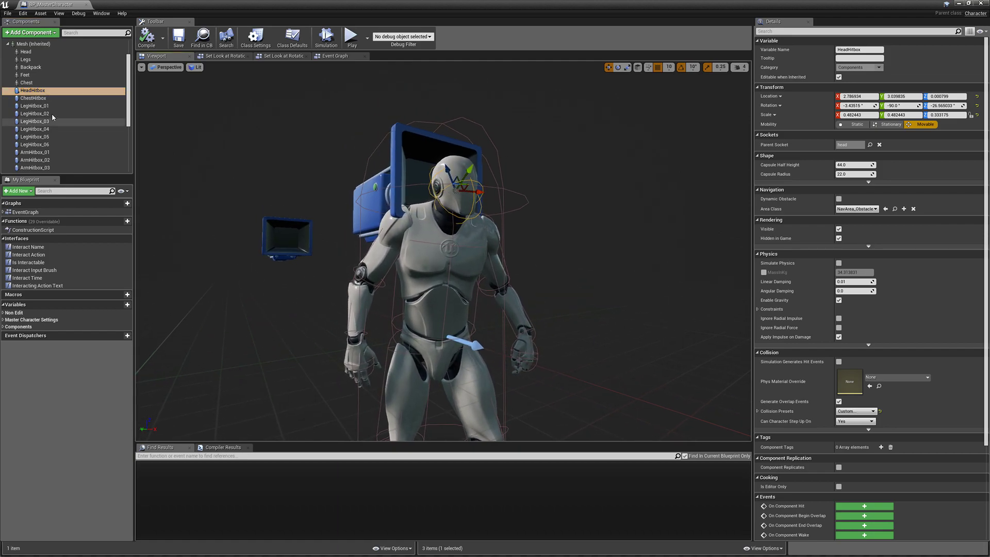
{"action": "left_click", "coordinate": [28, 92]}
{"action": "scroll", "coordinate": [28, 94], "scroll_direction": "up", "scroll_amount": 2}
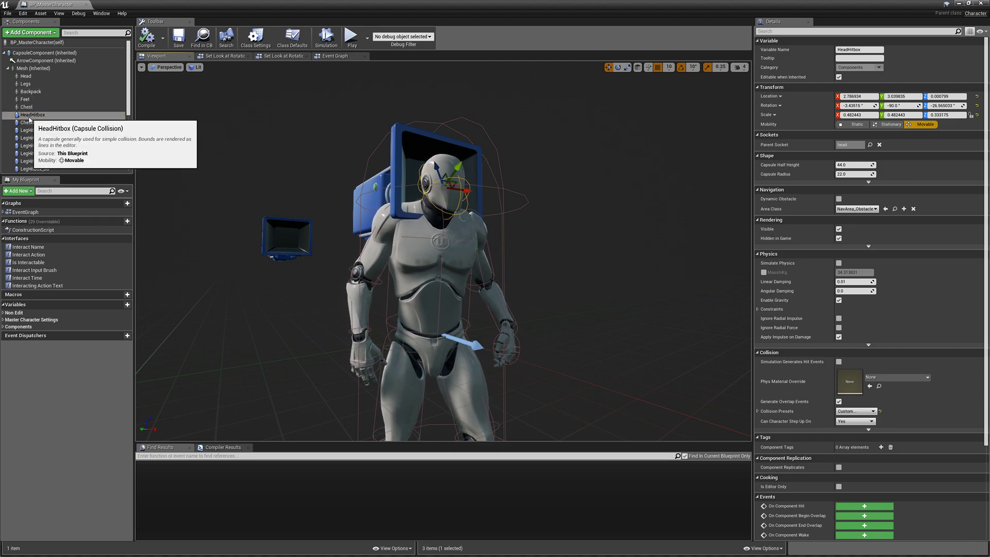
Add a Capsule Collision component under HeadHitbox
{"action": "left_click", "coordinate": [29, 116]}
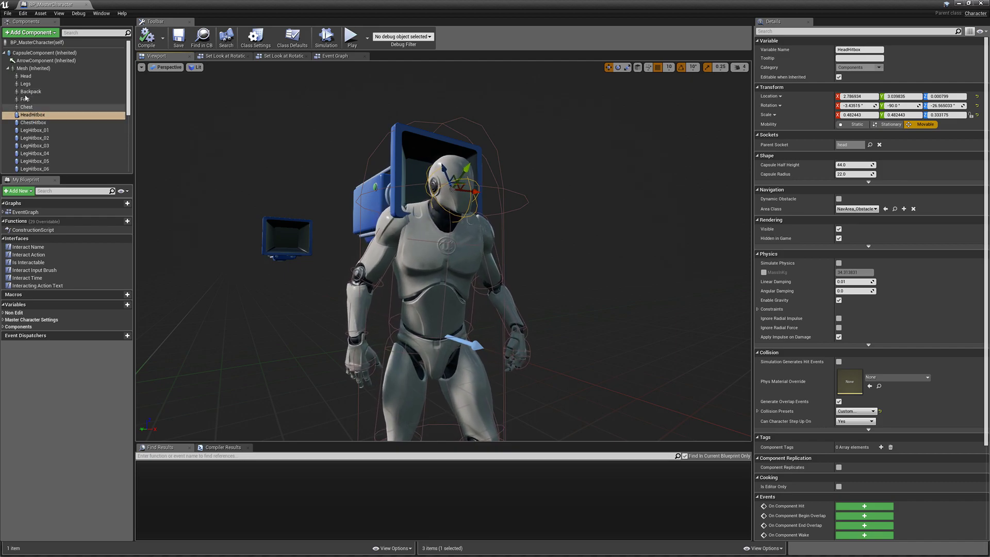
{"action": "left_click", "coordinate": [53, 34]}
{"action": "type", "text": "co"}
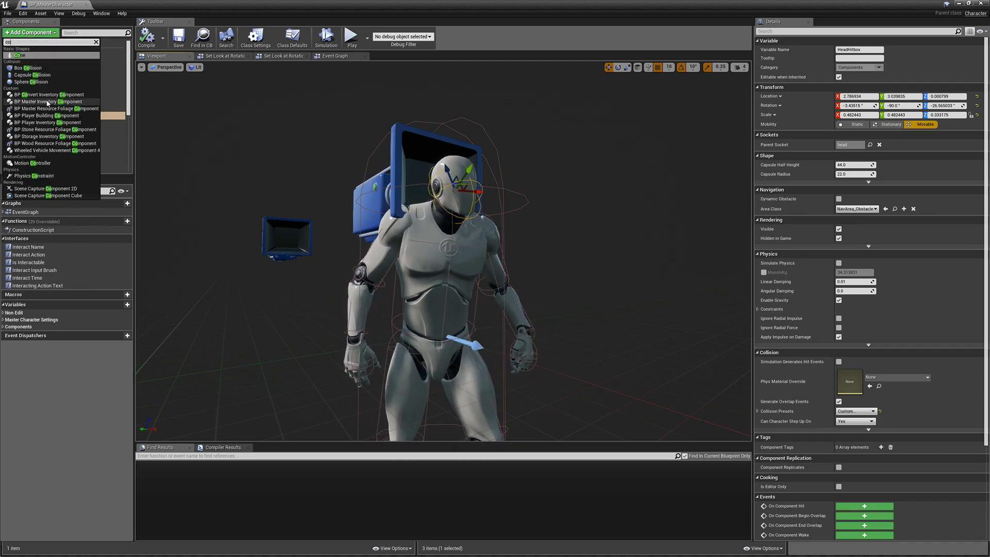
{"action": "left_click", "coordinate": [32, 74]}
{"action": "left_click", "coordinate": [34, 123]}
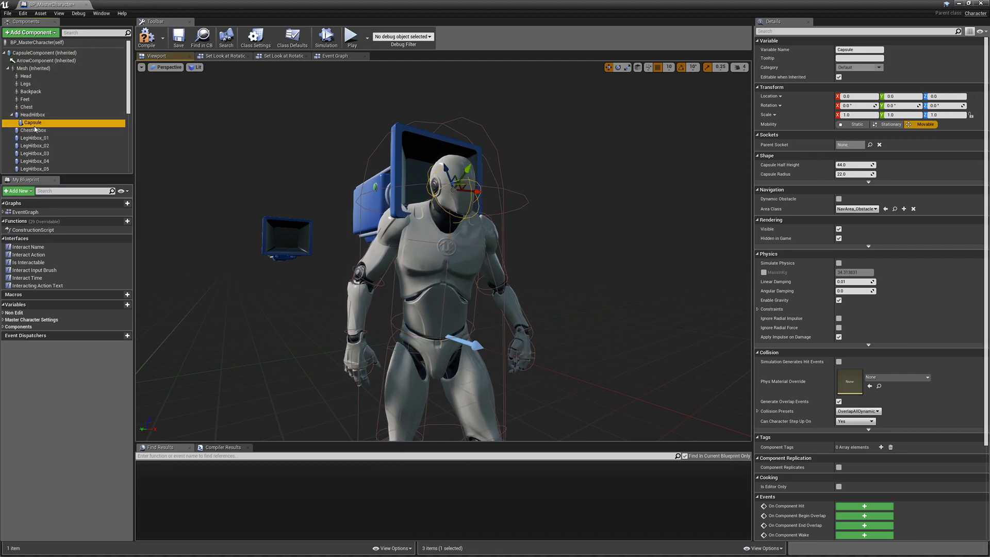
Detach the new capsule from HeadHitbox and attach it to the Mesh component, with the capsule placed beside the character
{"action": "left_click_drag", "start_coordinate": [34, 123], "coordinate": [40, 54]}
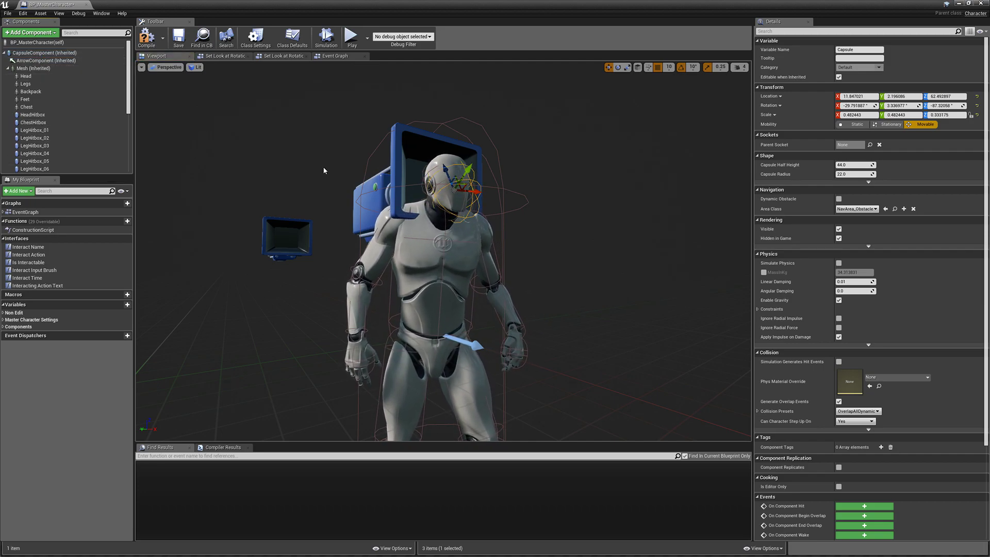
{"action": "scroll", "coordinate": [62, 103], "scroll_direction": "down", "scroll_amount": 6}
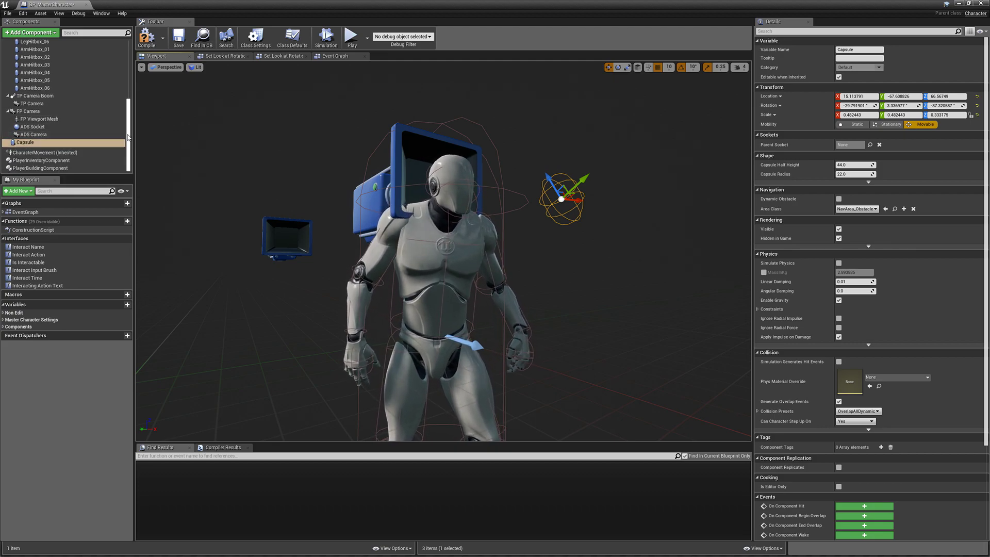
{"action": "left_click_drag", "start_coordinate": [128, 138], "coordinate": [128, 129]}
{"action": "left_click_drag", "start_coordinate": [30, 162], "coordinate": [38, 64]}
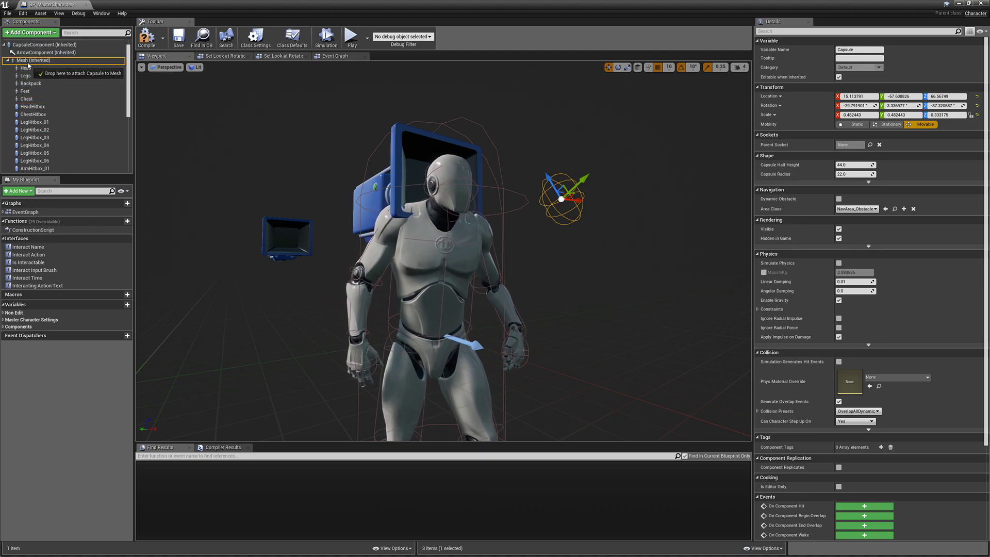
{"action": "scroll", "coordinate": [73, 135], "scroll_direction": "down", "scroll_amount": 3}
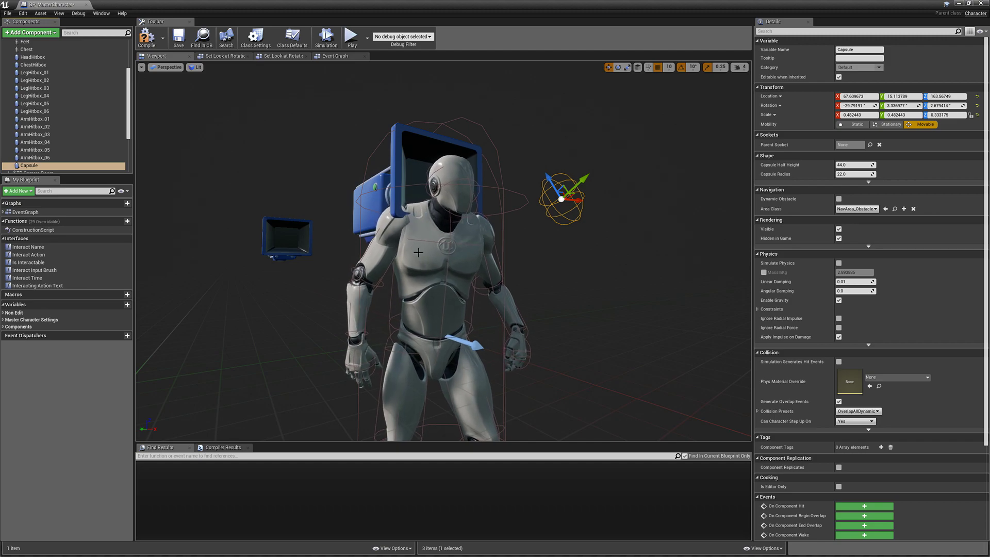
Set the new capsule's parent socket to the head bone
{"action": "left_click", "coordinate": [415, 322]}
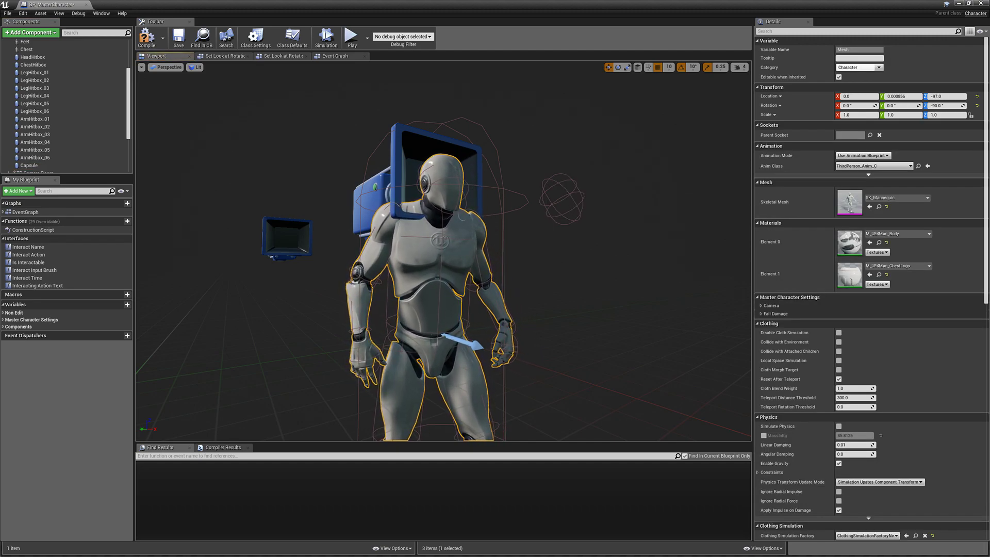
{"action": "left_click", "coordinate": [30, 165]}
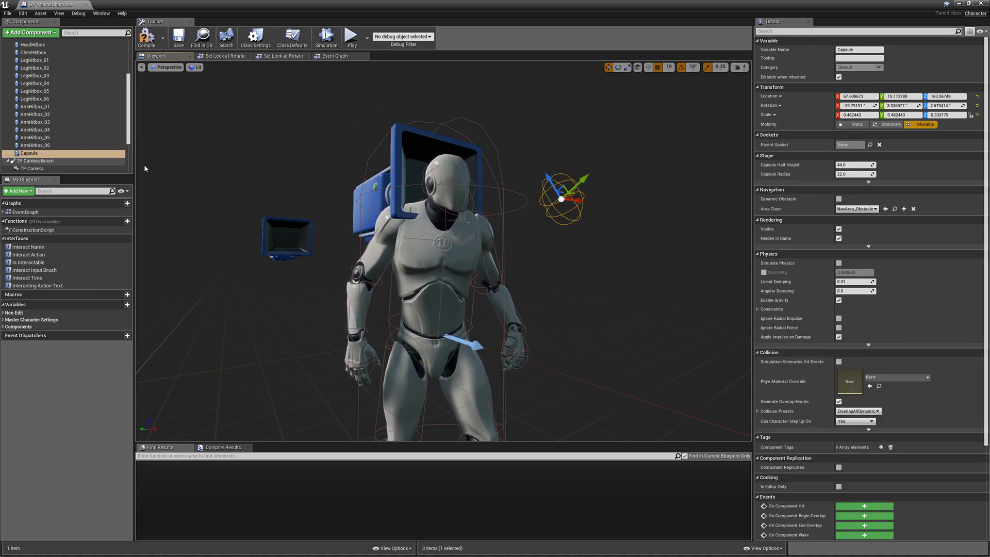
{"action": "right_click_drag", "start_coordinate": [464, 206], "coordinate": [412, 206]}
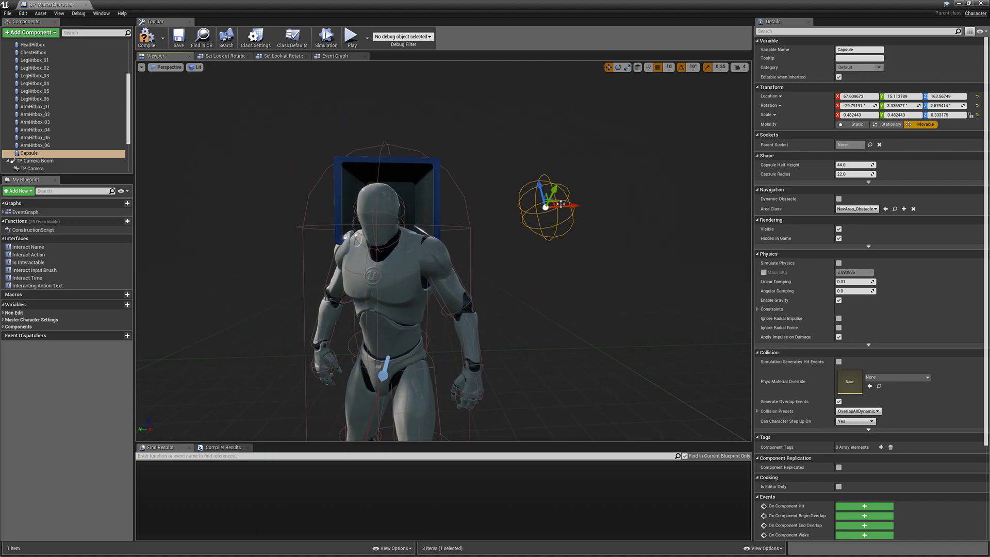
{"action": "scroll", "coordinate": [561, 203], "scroll_direction": "down", "scroll_amount": 4}
{"action": "right_click_drag", "start_coordinate": [561, 204], "coordinate": [561, 195]}
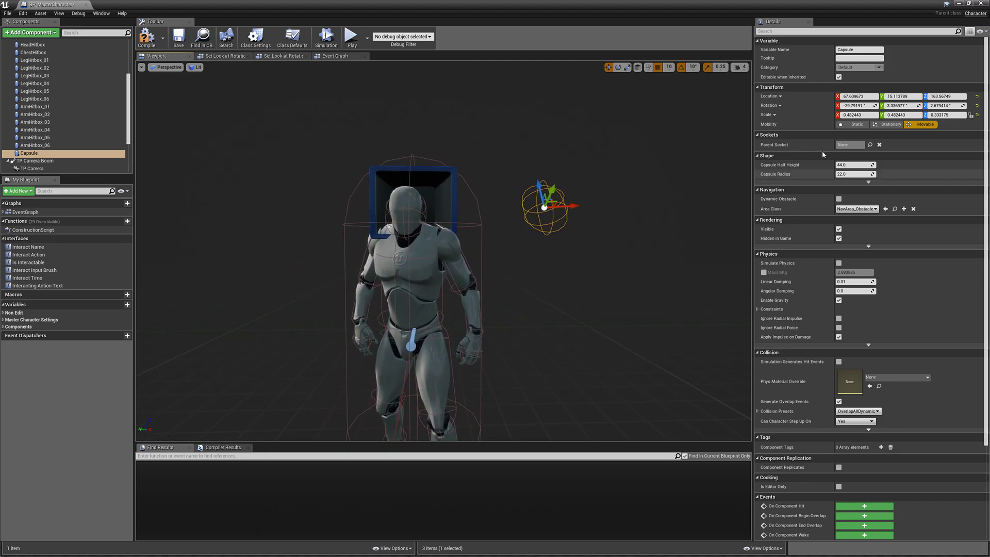
{"action": "left_click", "coordinate": [869, 145]}
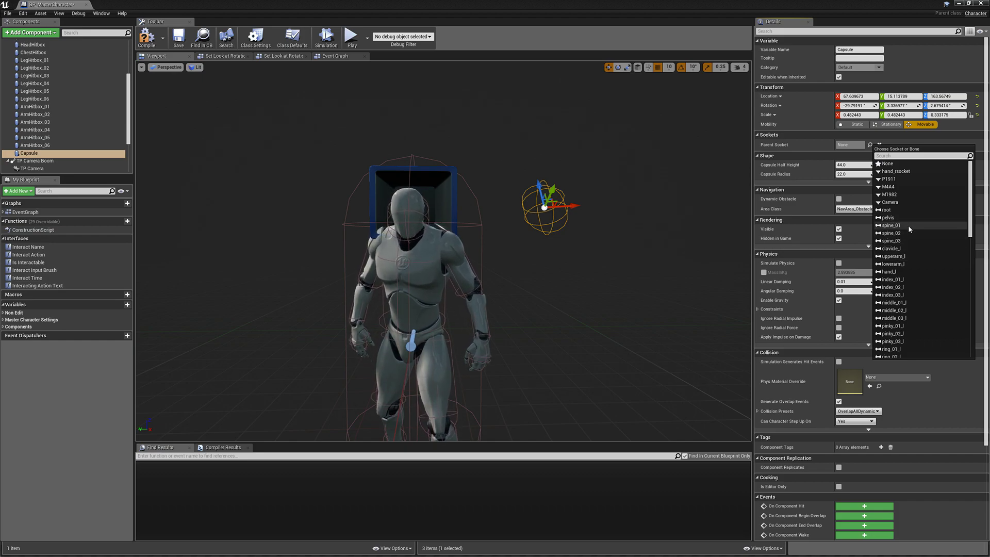
{"action": "scroll", "coordinate": [923, 297], "scroll_direction": "down", "scroll_amount": 4}
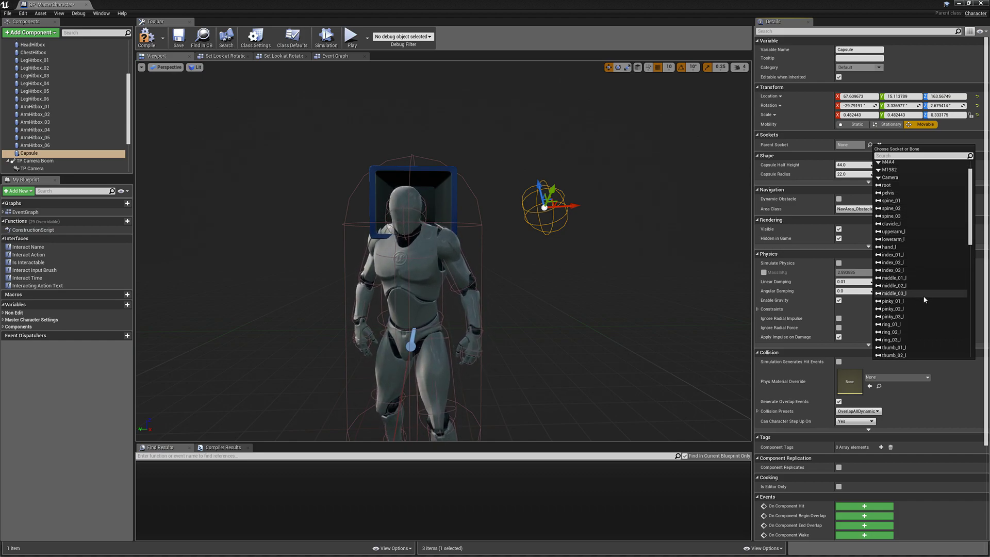
{"action": "scroll", "coordinate": [923, 294], "scroll_direction": "up", "scroll_amount": 3}
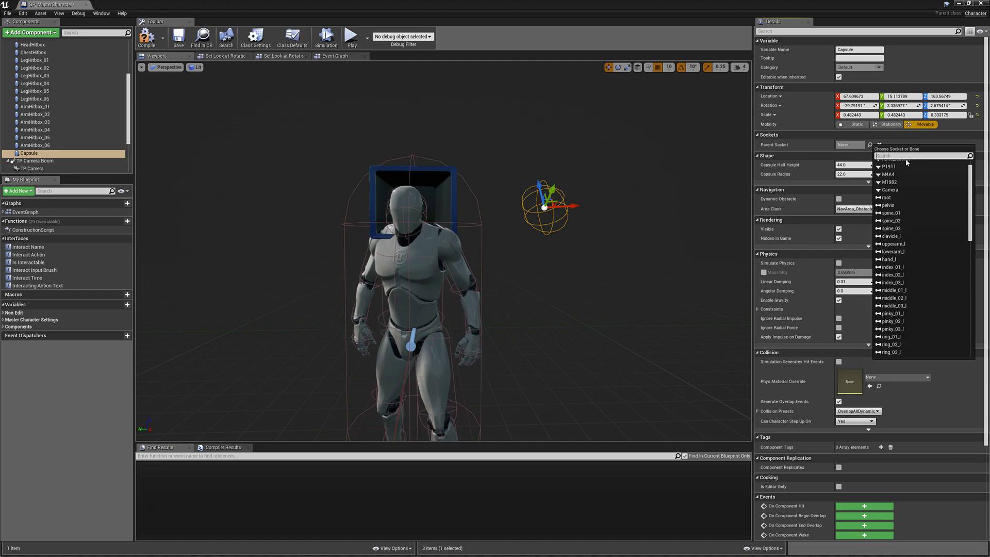
{"action": "type", "text": "head"}
{"action": "left_click", "coordinate": [890, 164]}
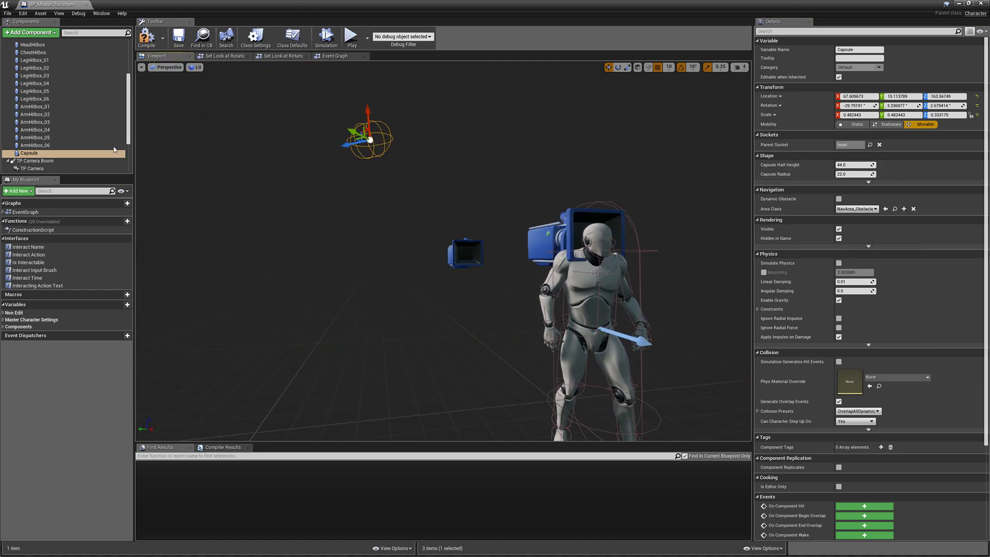
Try to move the capsule by hand toward the character's head
{"action": "right_click_drag", "start_coordinate": [330, 149], "coordinate": [297, 128]}
{"action": "left_click", "coordinate": [141, 68]}
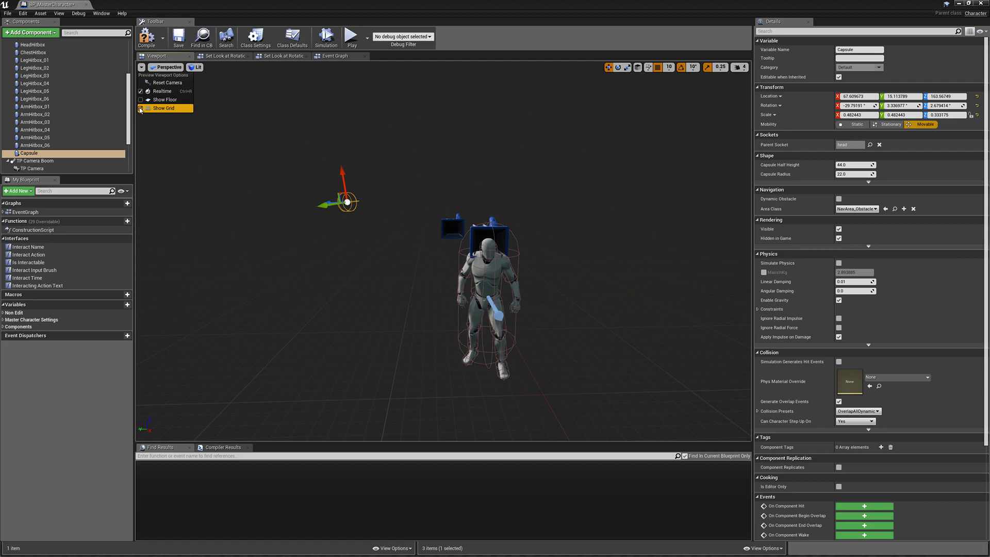
{"action": "left_click", "coordinate": [140, 91]}
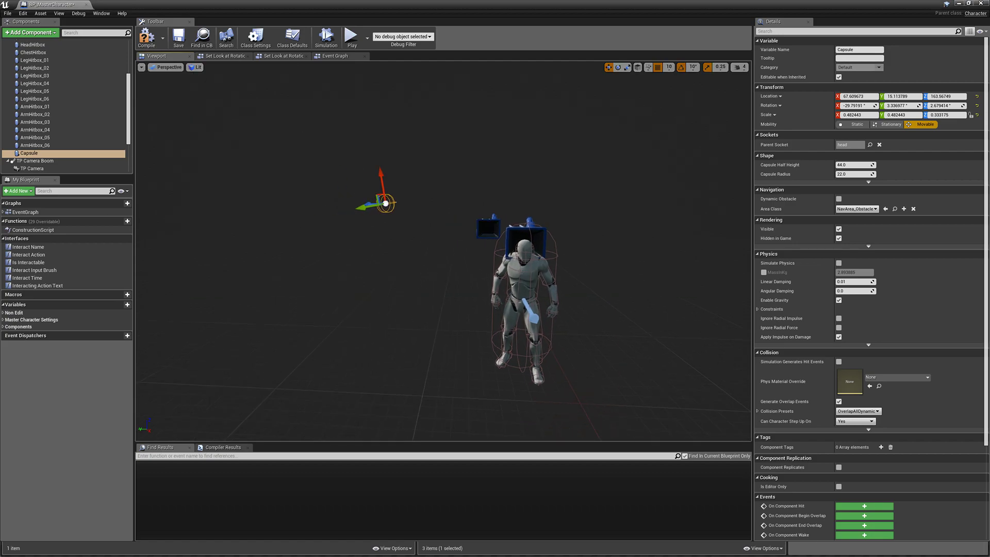
{"action": "scroll", "coordinate": [335, 192], "scroll_direction": "up", "scroll_amount": 4}
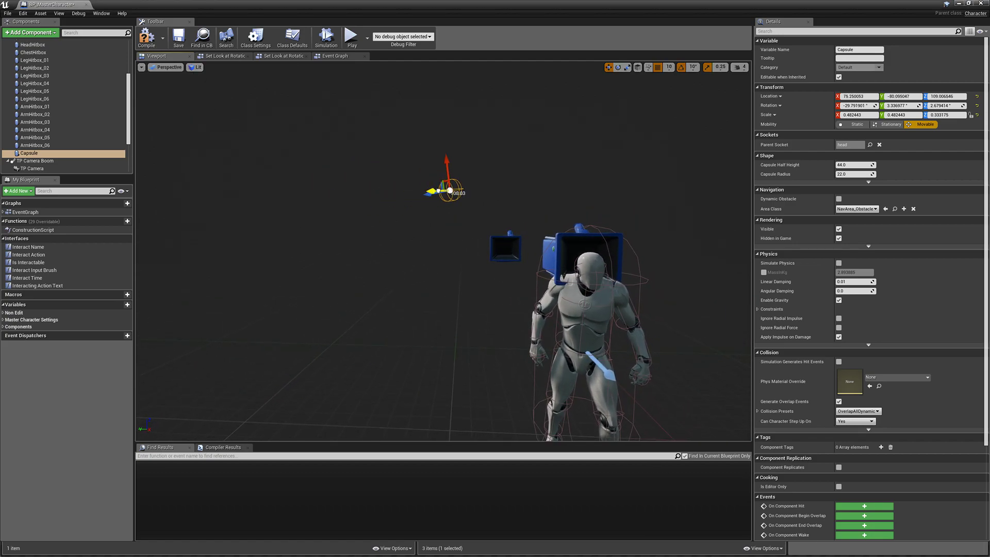
{"action": "left_click_drag", "start_coordinate": [555, 191], "coordinate": [585, 160]}
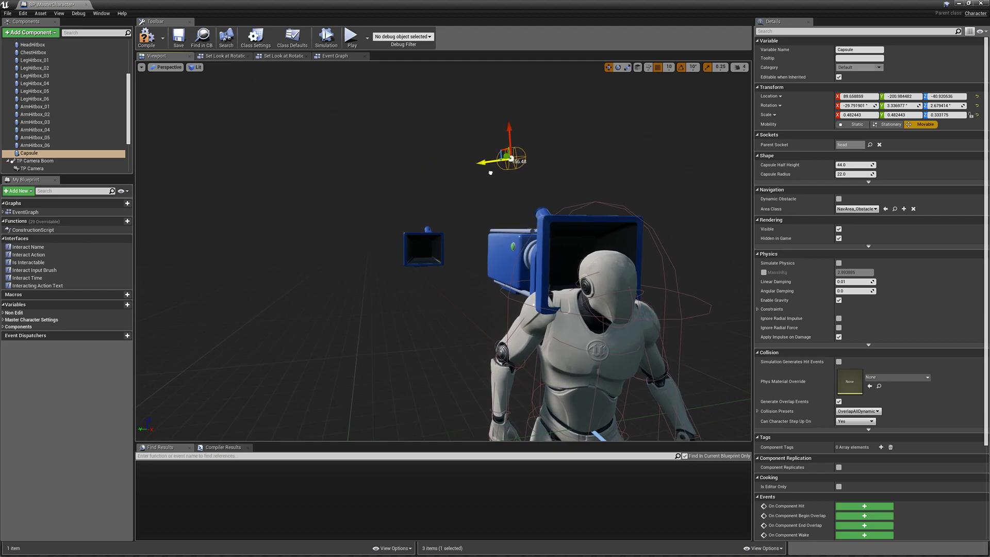
{"action": "left_click_drag", "start_coordinate": [490, 172], "coordinate": [523, 168]}
Reset the capsule's location to 0, 0, 0 on the head bone and rotate it to follow the head
{"action": "key", "text": "a"}
{"action": "right_click_drag", "start_coordinate": [522, 168], "coordinate": [626, 168]}
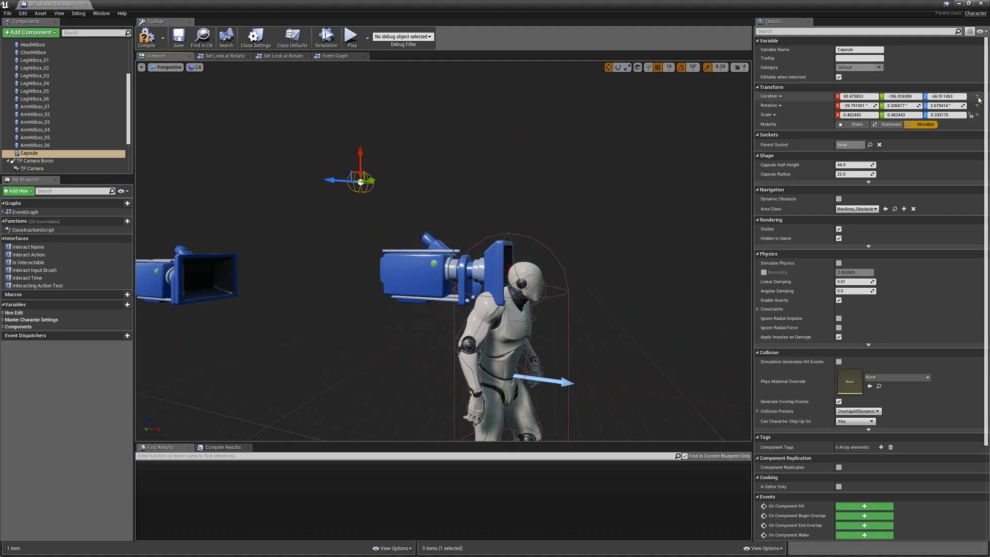
{"action": "key", "text": "d"}
{"action": "right_click_drag", "start_coordinate": [567, 231], "coordinate": [495, 237]}
{"action": "key", "text": "w"}
{"action": "key", "text": "d"}
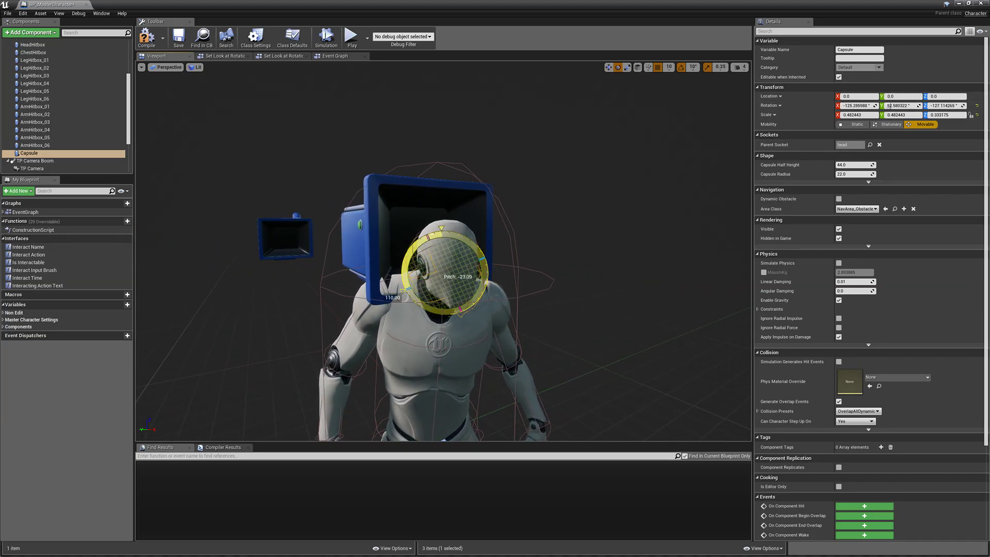
Fine-tune the capsule's rotation and offset it over the head to about 9.8, -0.4, 2.1
{"action": "key", "text": "w"}
{"action": "right_click_drag", "start_coordinate": [486, 258], "coordinate": [552, 258]}
{"action": "key", "text": "s"}
{"action": "key", "text": "a"}
{"action": "key", "text": "w"}
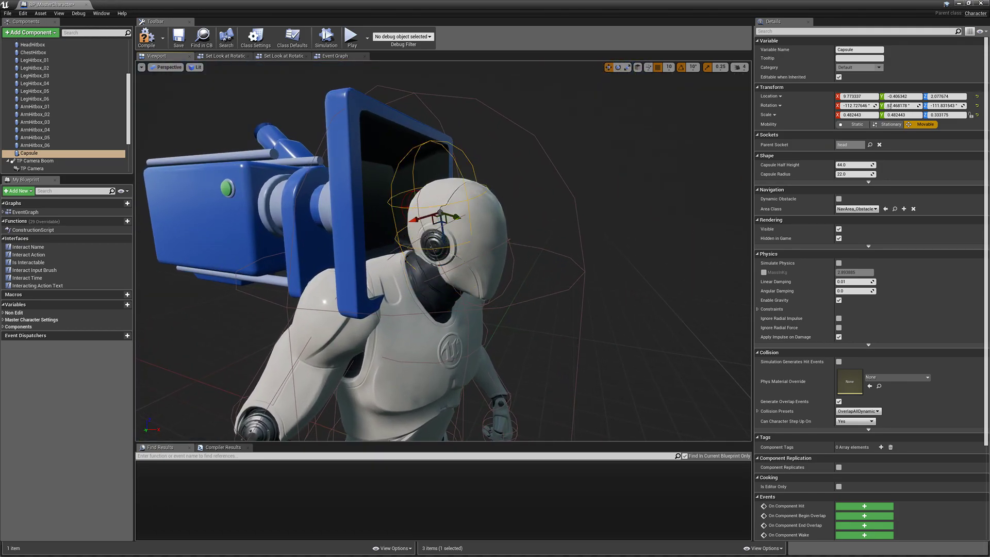
Turn on realtime preview in the blueprint viewport to check the capsule on the animated head
{"action": "left_click", "coordinate": [142, 67]}
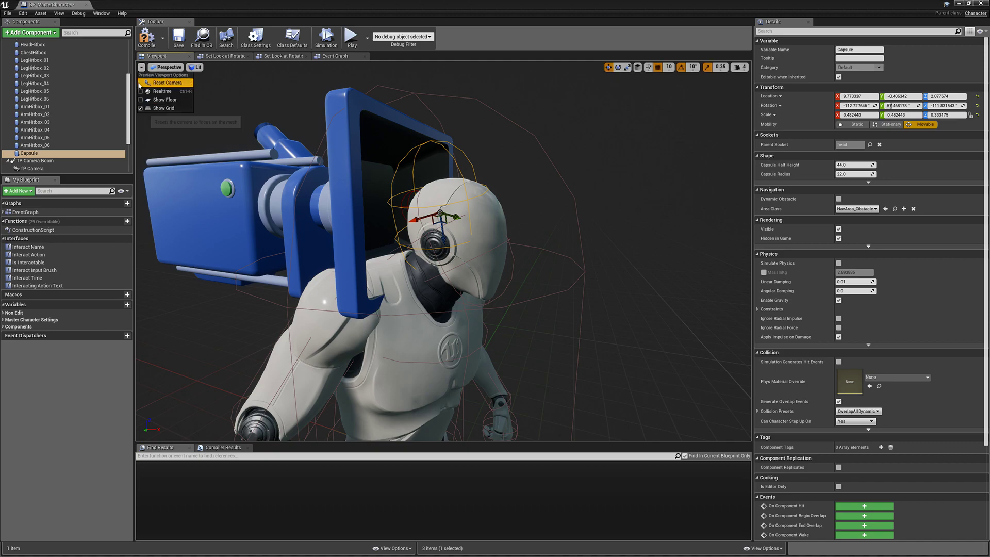
{"action": "left_click", "coordinate": [155, 91]}
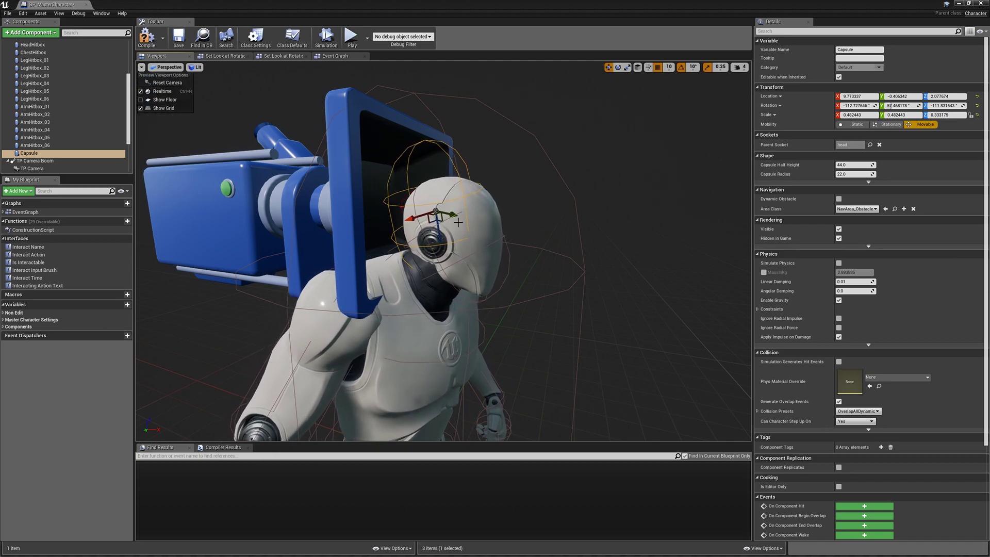
{"action": "right_click_drag", "start_coordinate": [458, 222], "coordinate": [454, 224]}
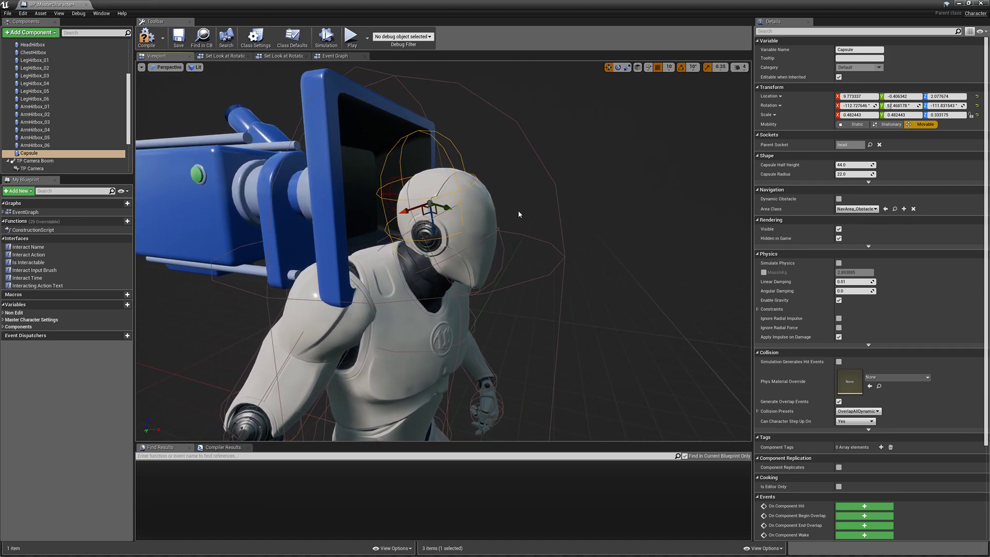
Delete the added capsule from the character and close the BP_MasterCharacter editor
{"action": "key", "text": "Delete"}
{"action": "left_click_drag", "start_coordinate": [461, 201], "coordinate": [273, 190], "text": "alt"}
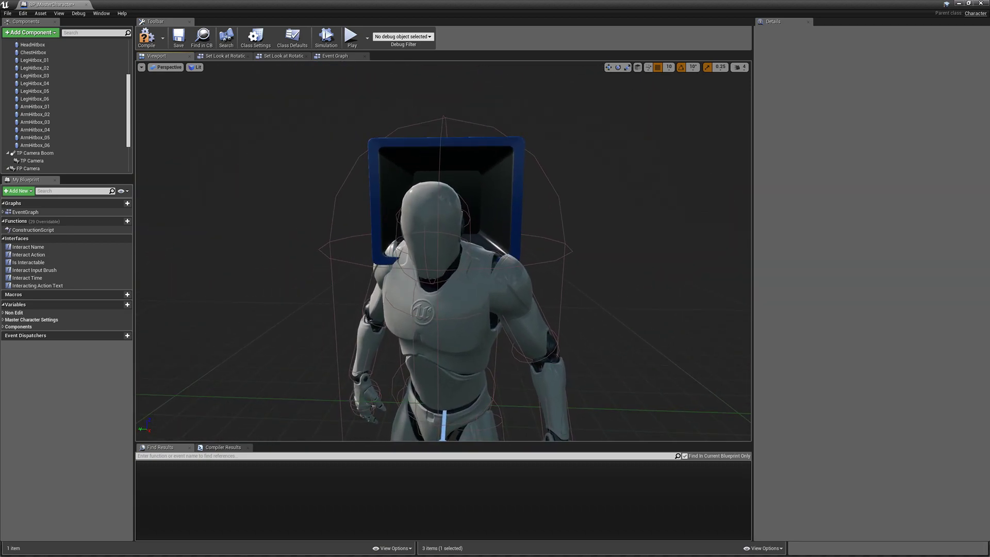
{"action": "left_click", "coordinate": [86, 5]}
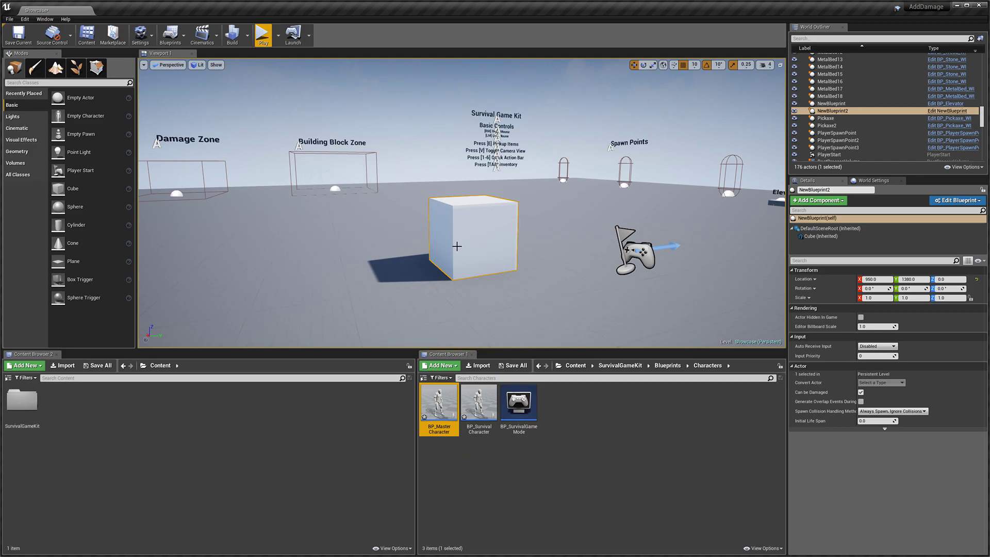
Open the NewBlueprint asset from the SurvivalGameKit content folder
{"action": "left_click", "coordinate": [666, 366]}
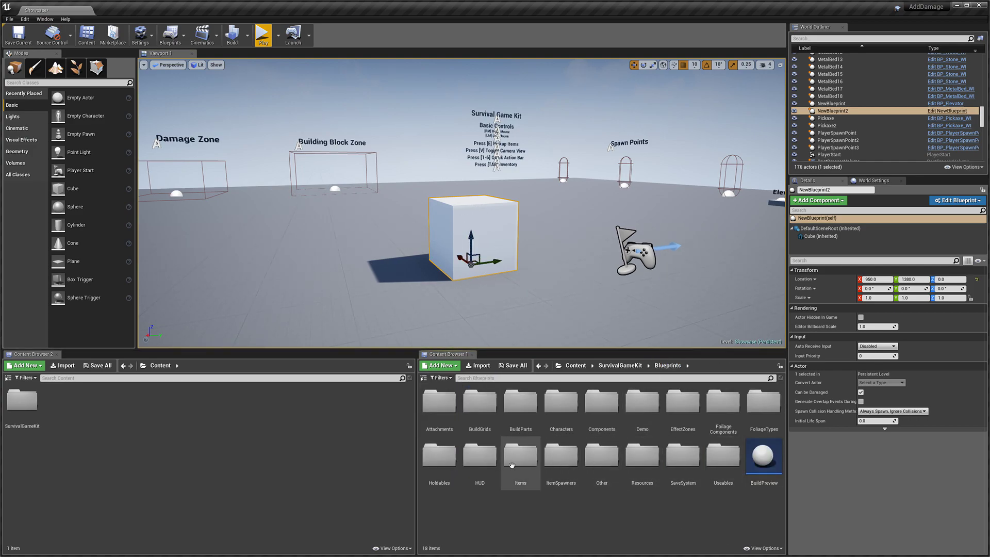
{"action": "left_click", "coordinate": [620, 365]}
{"action": "double_click", "coordinate": [451, 466]}
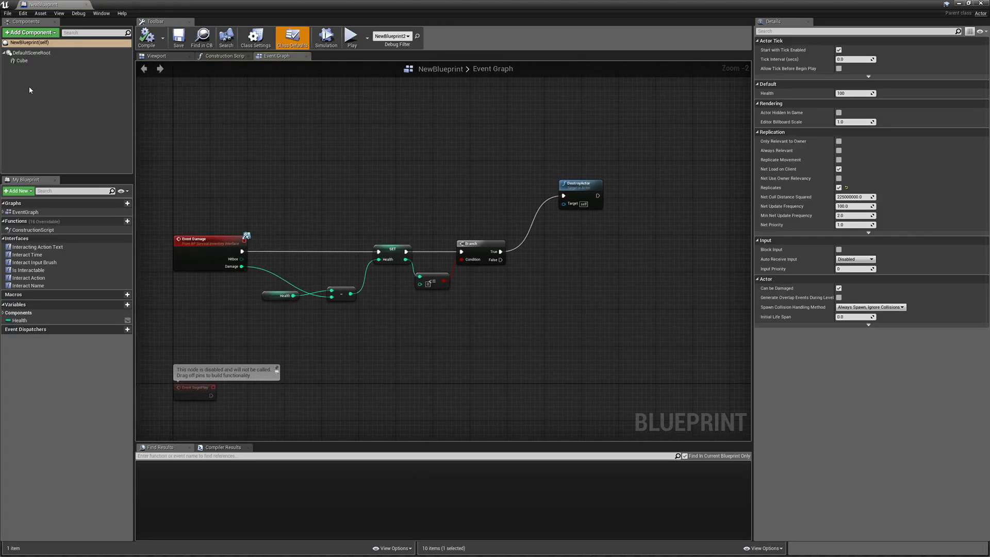
Add a Capsule Collision component to NewBlueprint, keeping its default name
{"action": "left_click", "coordinate": [31, 32]}
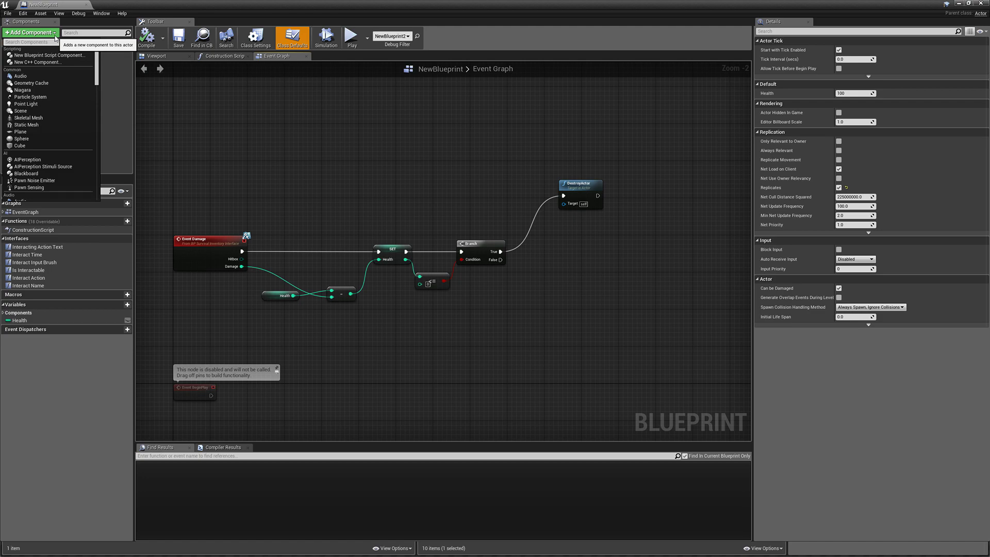
{"action": "type", "text": "co"}
{"action": "left_click", "coordinate": [40, 75]}
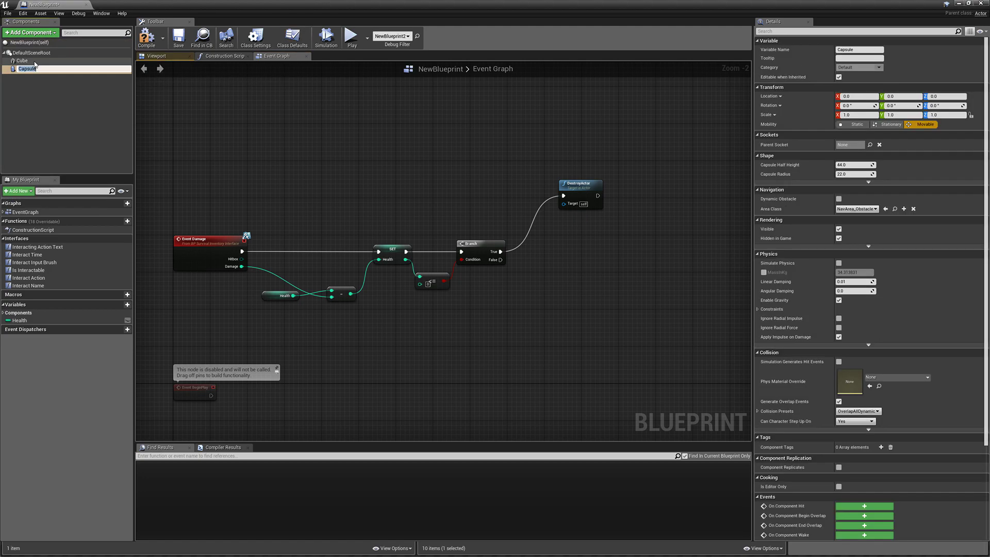
{"action": "left_click", "coordinate": [37, 74]}
Scale the capsule uniformly to 3.25 and place it at Z 70 so it encloses the cube
{"action": "left_click", "coordinate": [156, 56]}
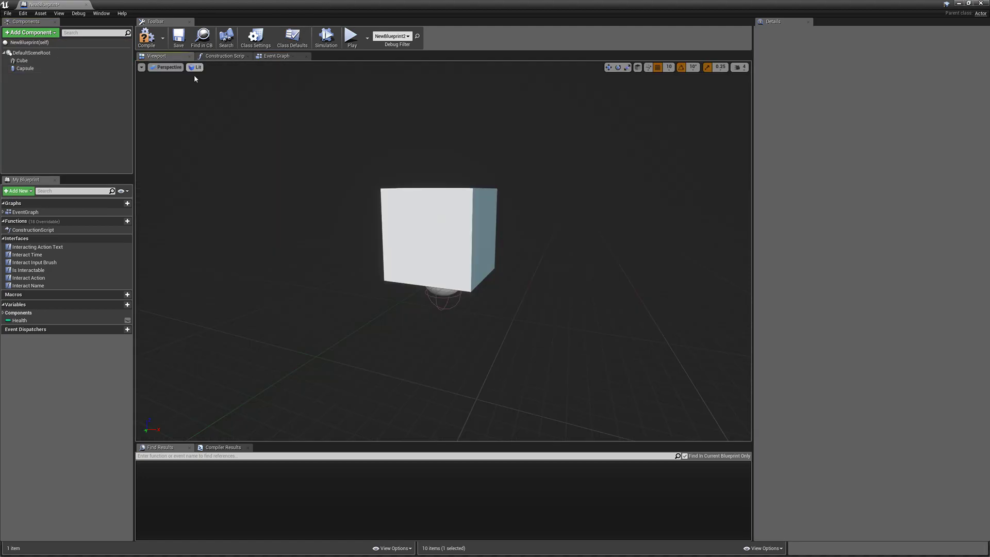
{"action": "left_click", "coordinate": [72, 68]}
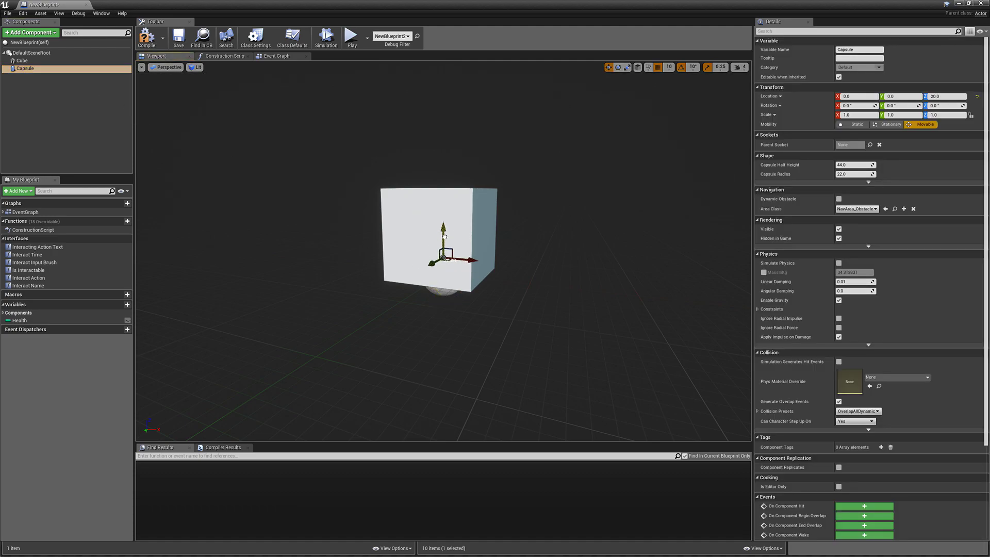
{"action": "mouse_move", "coordinate": [452, 126]}
{"action": "right_mouse_down"}
{"action": "mouse_move", "coordinate": [454, 109]}
{"action": "mouse_move", "coordinate": [460, 142]}
{"action": "right_mouse_up"}
{"action": "key", "text": "r"}
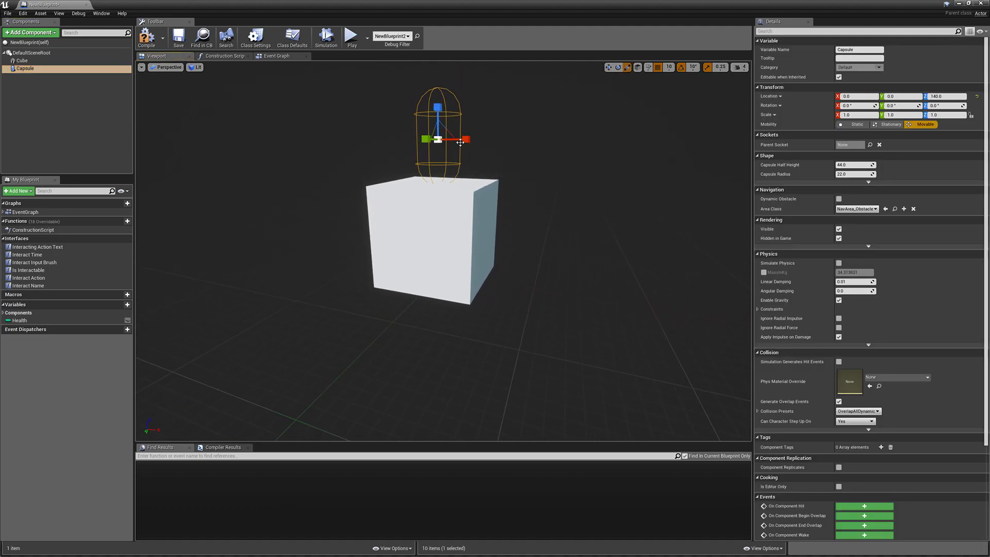
{"action": "left_click_drag", "start_coordinate": [437, 139], "coordinate": [434, 185]}
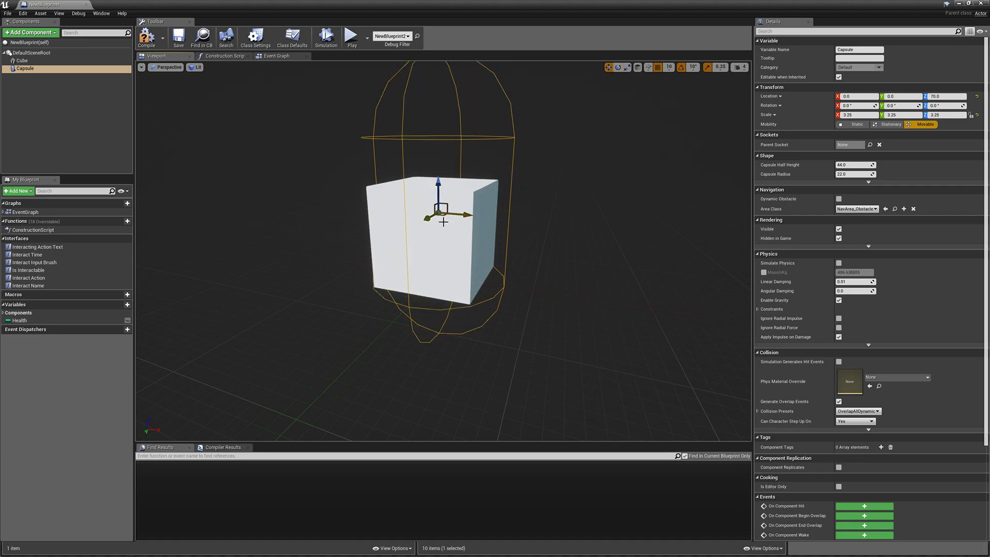
Widen the capsule to a Y scale of 3.5 and shift it to Y 10 around the cube
{"action": "left_click_drag", "start_coordinate": [431, 223], "coordinate": [424, 227]}
{"action": "key", "text": "w"}
{"action": "mouse_move", "coordinate": [499, 182]}
{"action": "right_mouse_down"}
{"action": "mouse_move", "coordinate": [499, 134]}
{"action": "mouse_move", "coordinate": [499, 182]}
{"action": "right_mouse_up"}
{"action": "left_click_drag", "start_coordinate": [447, 216], "coordinate": [441, 221]}
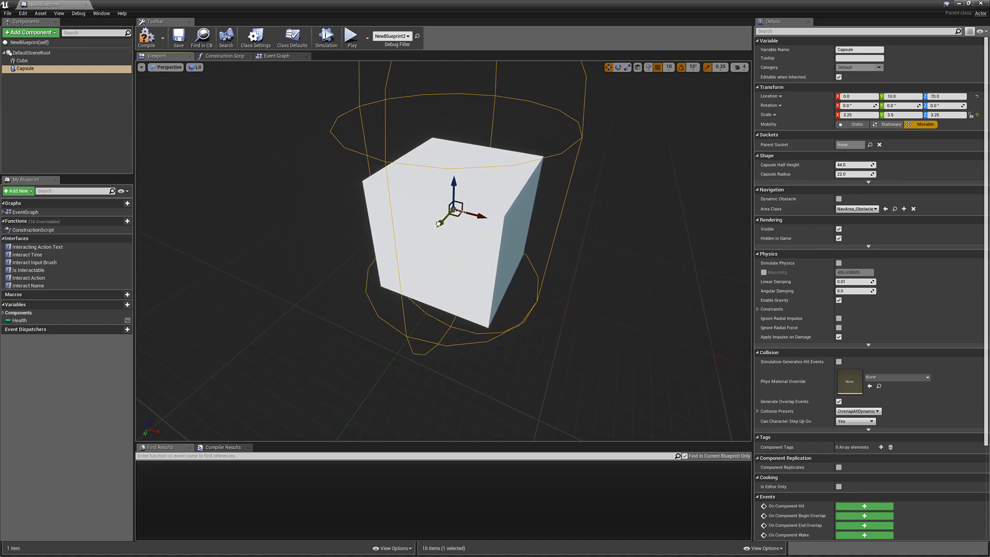
{"action": "right_click_drag", "start_coordinate": [535, 232], "coordinate": [453, 222]}
{"action": "right_click_drag", "start_coordinate": [582, 194], "coordinate": [598, 194]}
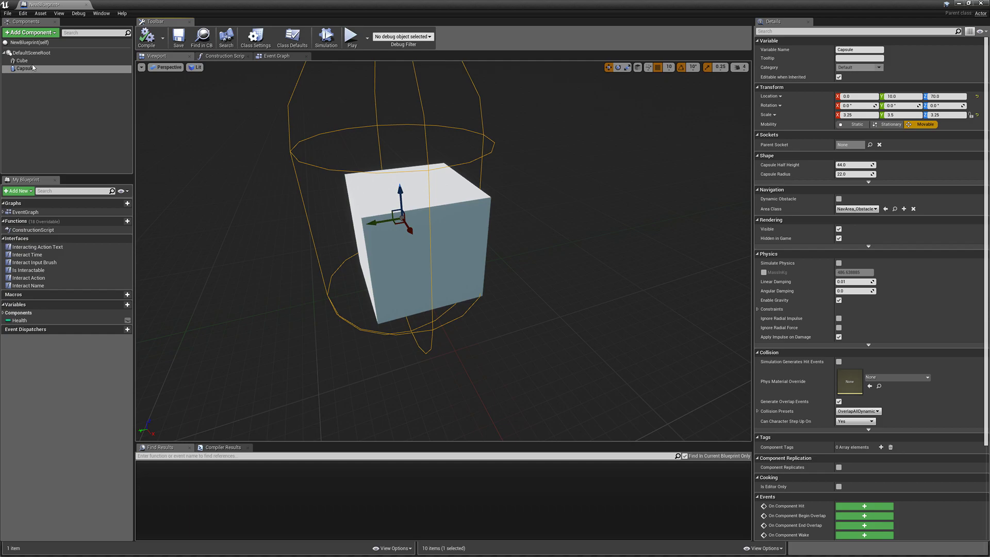
Dock the NewBlueprint editor into the main editor window and return to the Showcase level
{"action": "double_click", "coordinate": [58, 7]}
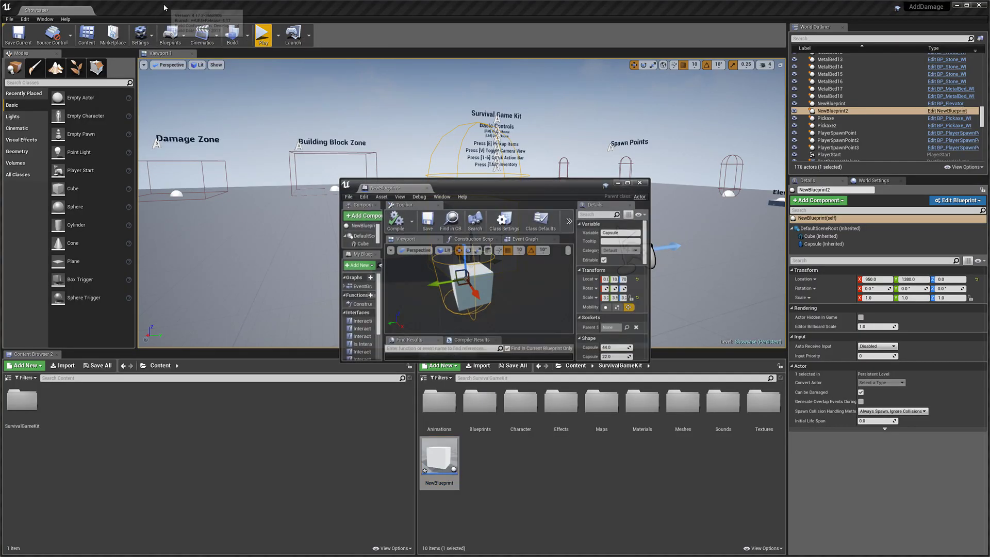
{"action": "left_click_drag", "start_coordinate": [402, 187], "coordinate": [166, 9]}
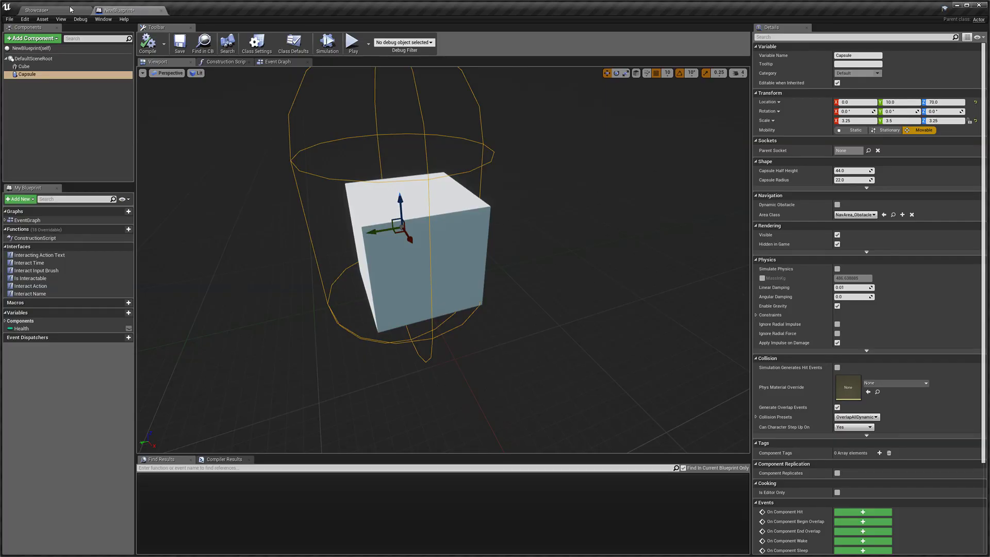
{"action": "left_click", "coordinate": [73, 10]}
Open BP_MasterCharacter from the Blueprints > Characters content folder
{"action": "double_click", "coordinate": [480, 402]}
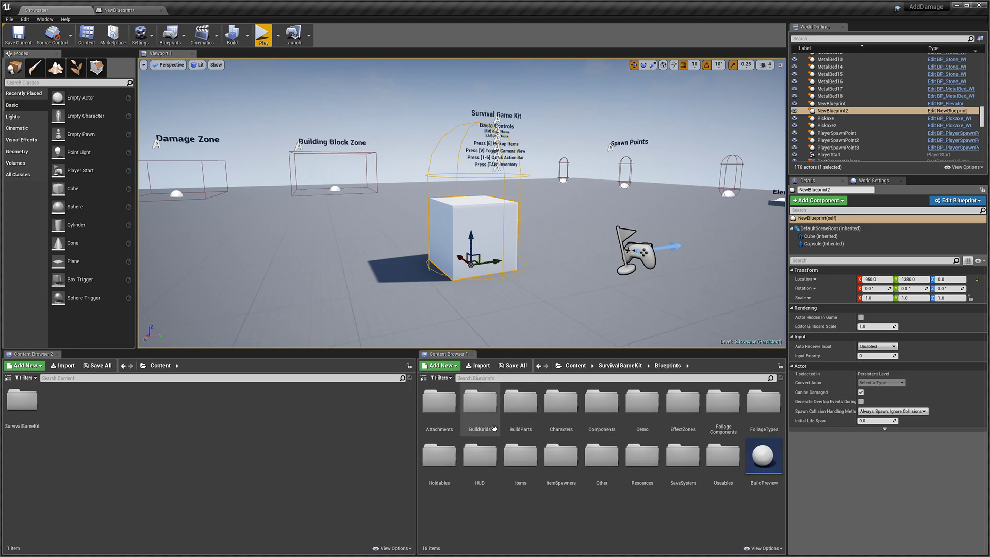
{"action": "double_click", "coordinate": [561, 410]}
{"action": "double_click", "coordinate": [439, 402]}
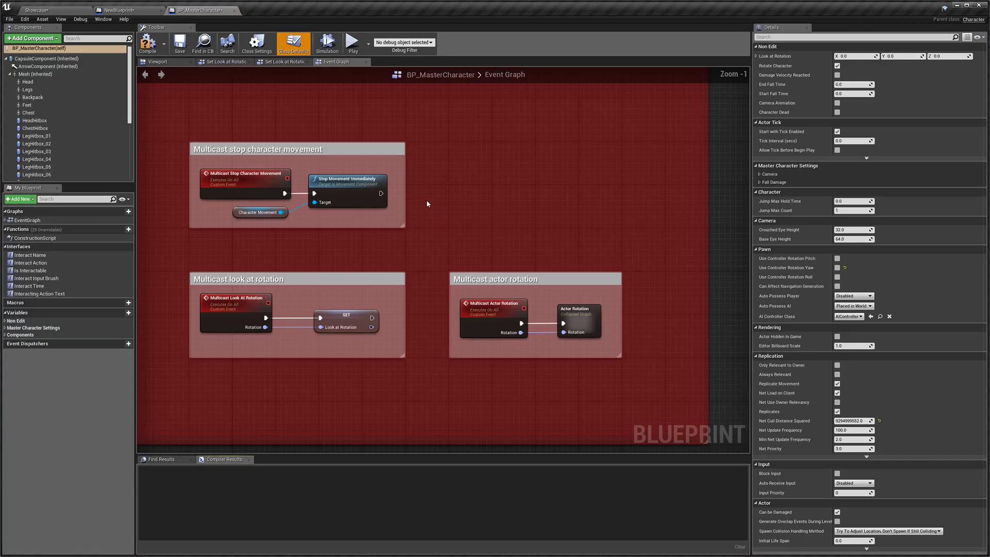
Copy the HeadHitbox component's name from BP_MasterCharacter and rename NewBlueprint's capsule to HeadHitbox
{"action": "left_click", "coordinate": [36, 120]}
{"action": "right_click", "coordinate": [43, 120]}
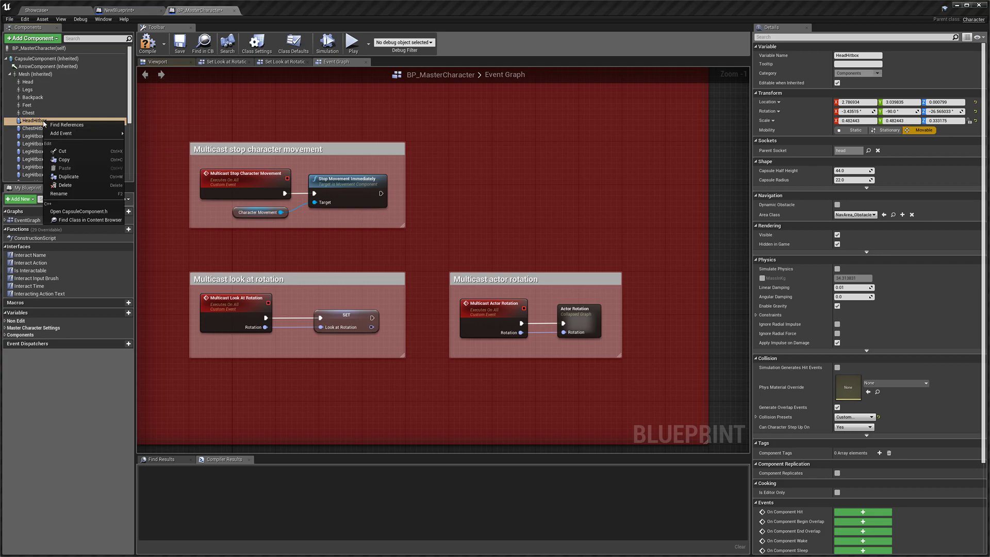
{"action": "left_click", "coordinate": [58, 193]}
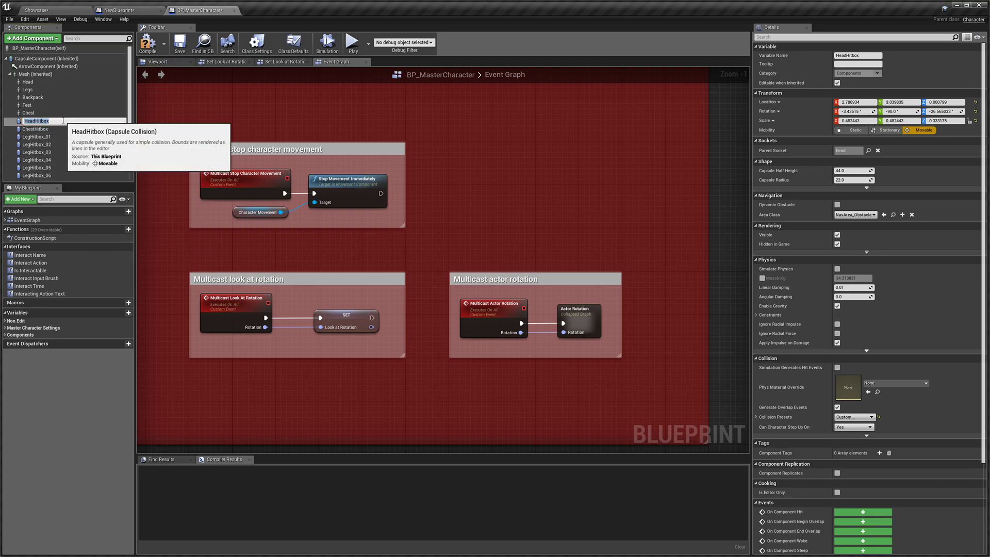
{"action": "left_click", "coordinate": [124, 11]}
{"action": "right_click", "coordinate": [40, 72]}
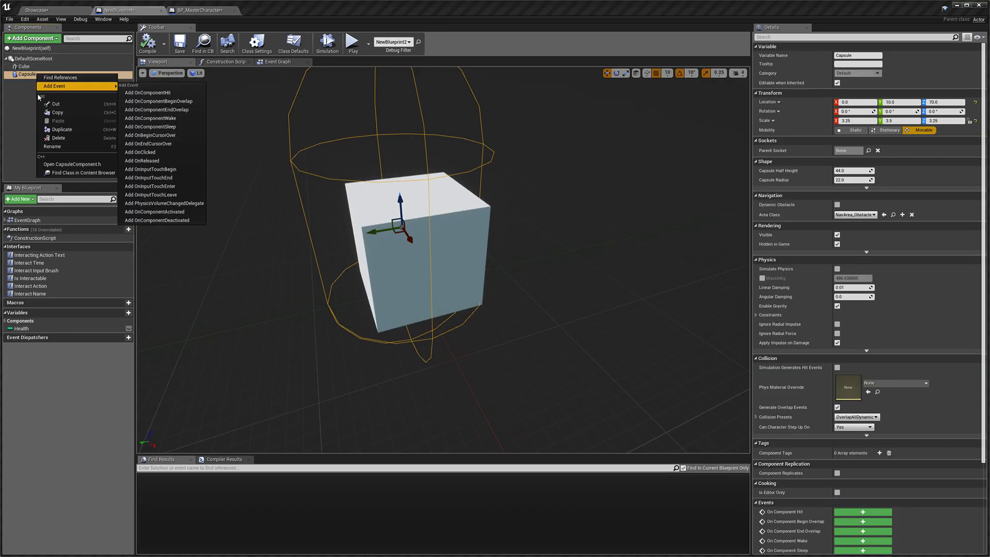
{"action": "left_click", "coordinate": [52, 146]}
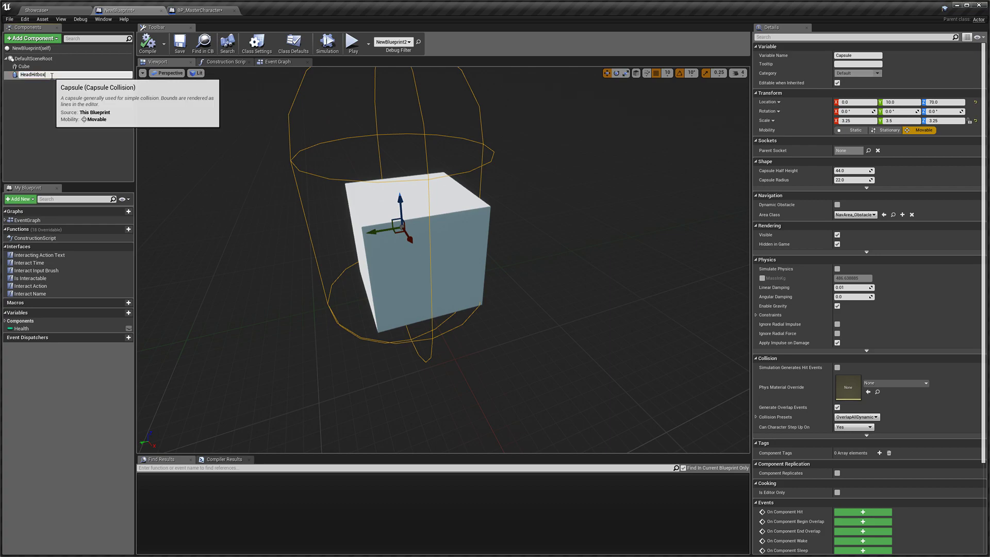
{"action": "key", "text": "Return"}
Expand HeadHitbox's collision settings and set its collision preset to Custom
{"action": "right_click_drag", "start_coordinate": [575, 238], "coordinate": [545, 221]}
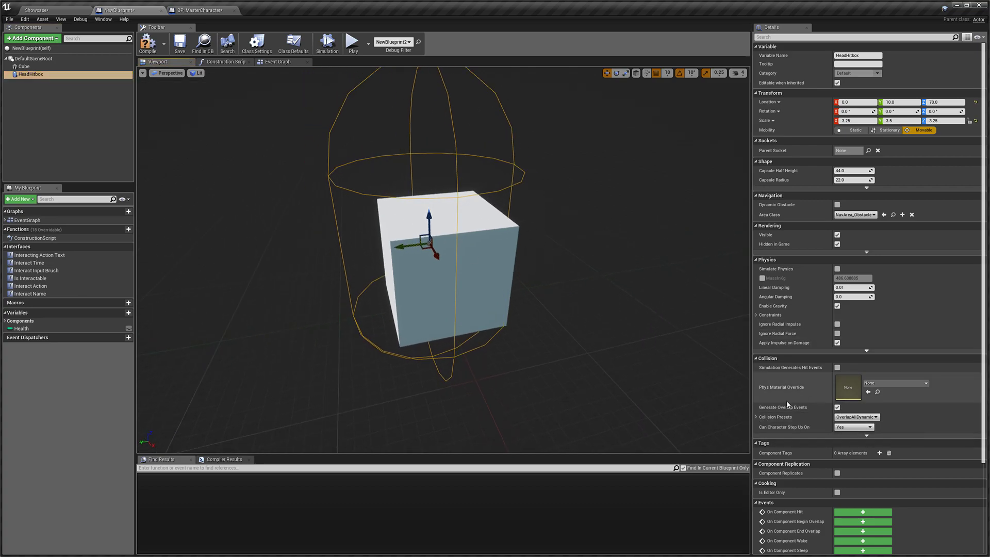
{"action": "left_click", "coordinate": [755, 416]}
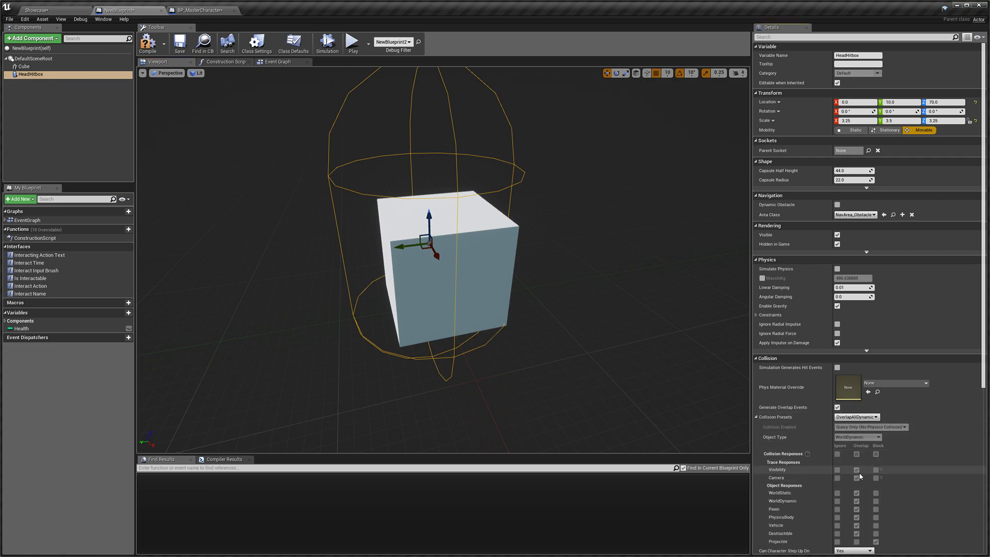
{"action": "left_click", "coordinate": [855, 416]}
{"action": "left_click", "coordinate": [850, 427]}
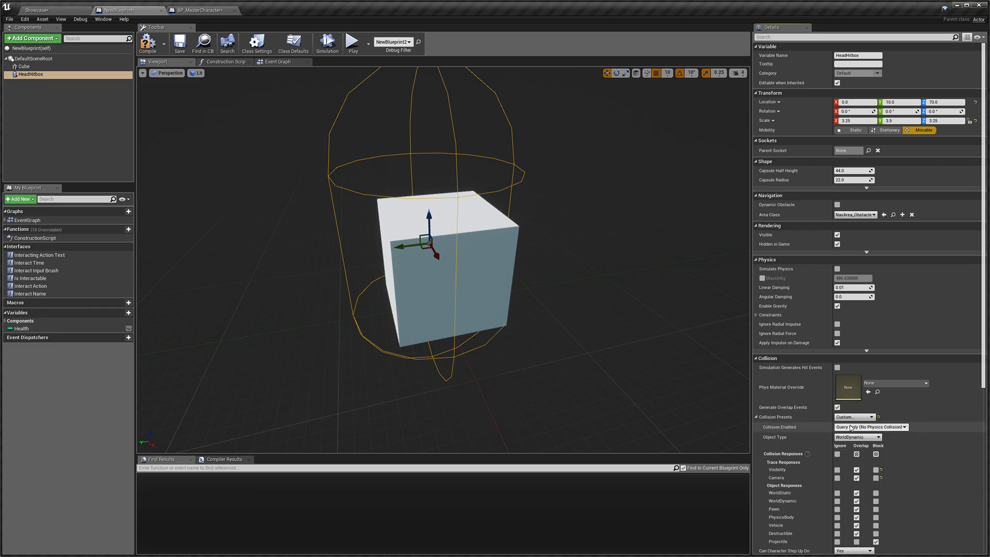
Set all of HeadHitbox's collision responses to Ignore, except Visibility, which is set to Block
{"action": "scroll", "coordinate": [840, 433], "scroll_direction": "down", "scroll_amount": 2}
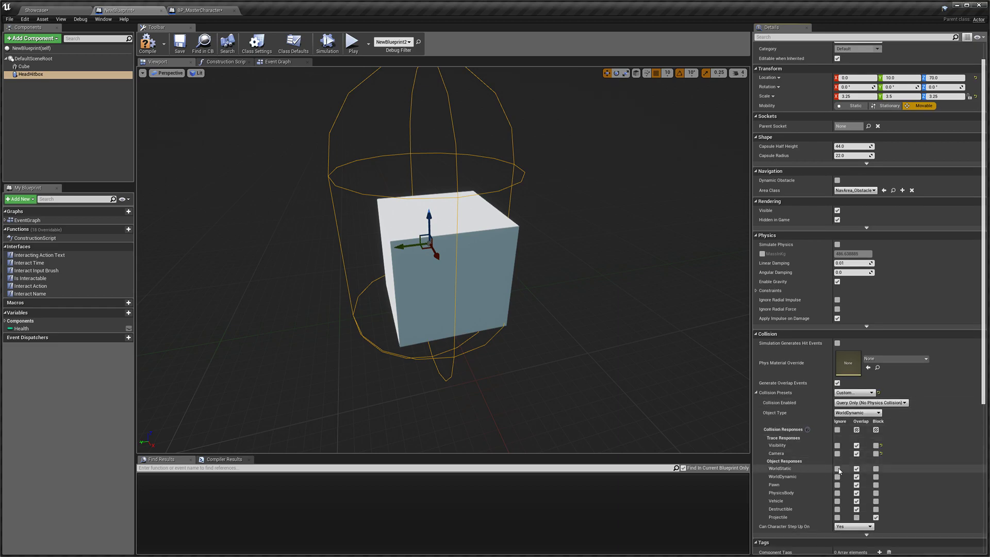
{"action": "left_click", "coordinate": [836, 431]}
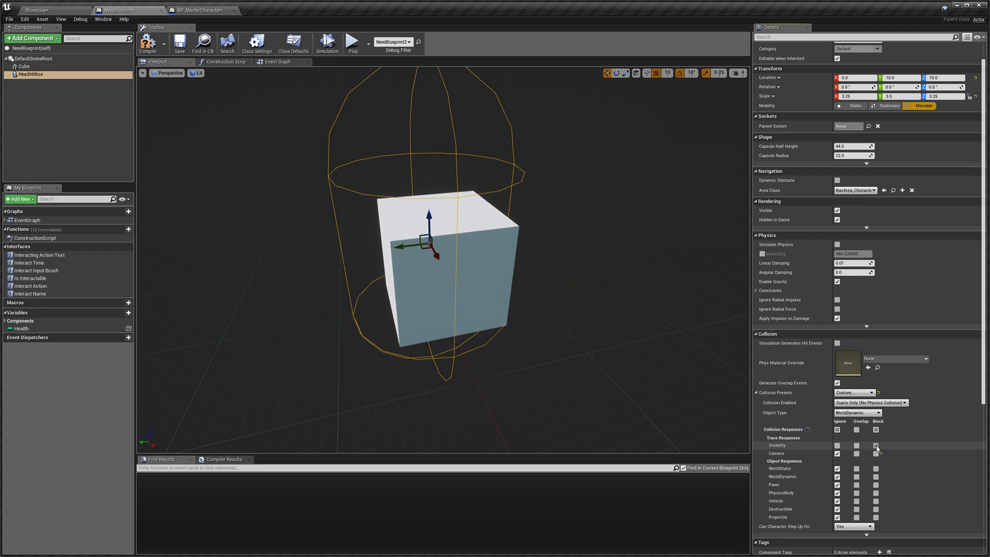
{"action": "left_click", "coordinate": [875, 445]}
{"action": "scroll", "coordinate": [514, 277], "scroll_direction": "up", "scroll_amount": 3}
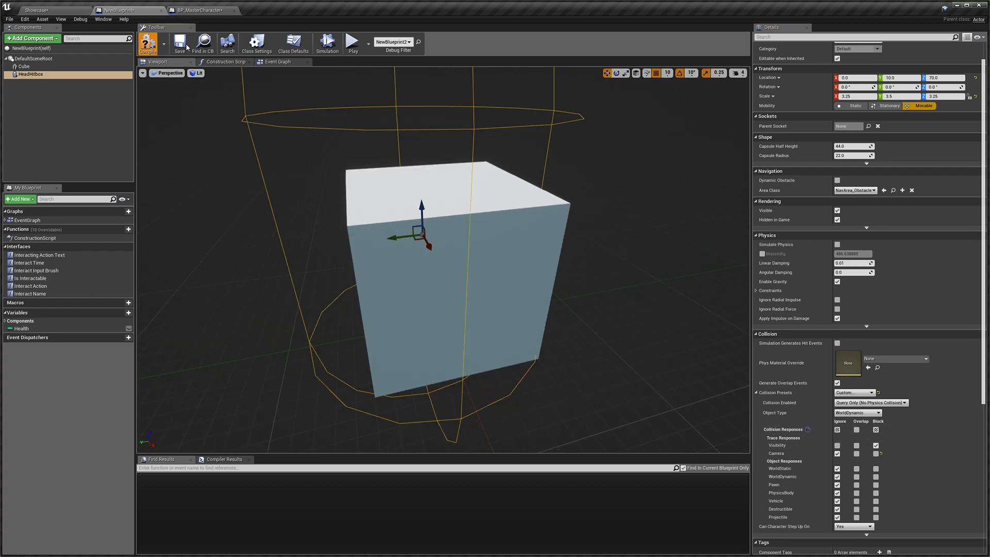
In NewBlueprint's event graph, insert a Print String node between Event Damage and SET Health, printing the Damage value
{"action": "left_click", "coordinate": [194, 14]}
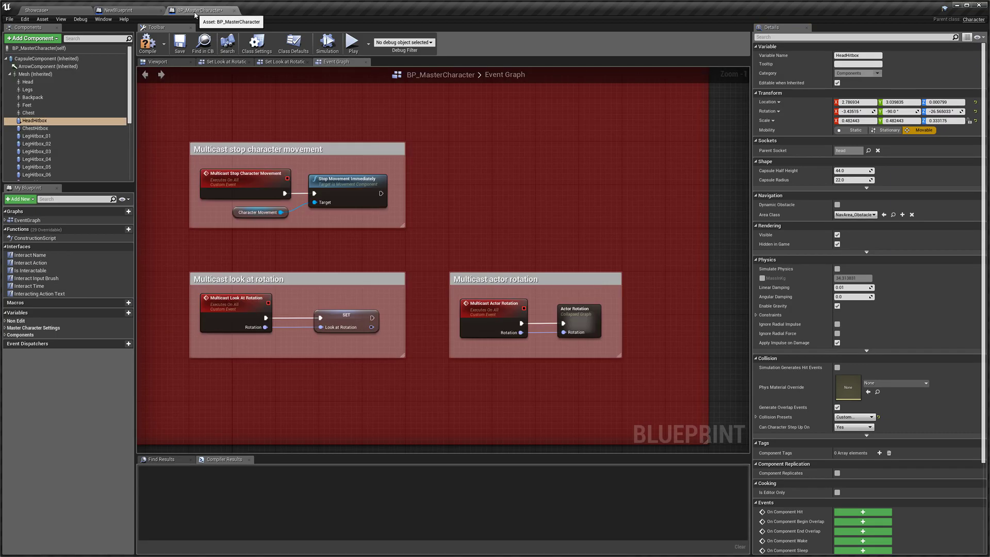
{"action": "left_click", "coordinate": [143, 12]}
{"action": "left_click", "coordinate": [277, 63]}
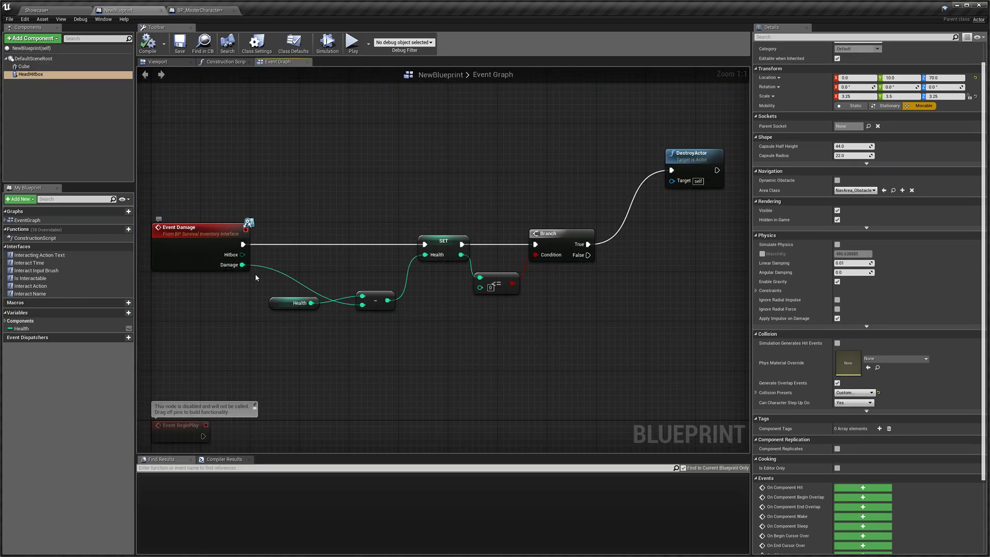
{"action": "left_click_drag", "start_coordinate": [242, 245], "coordinate": [241, 264]}
{"action": "type", "text": "print"}
{"action": "key", "text": "Return"}
{"action": "left_click_drag", "start_coordinate": [245, 210], "coordinate": [293, 248]}
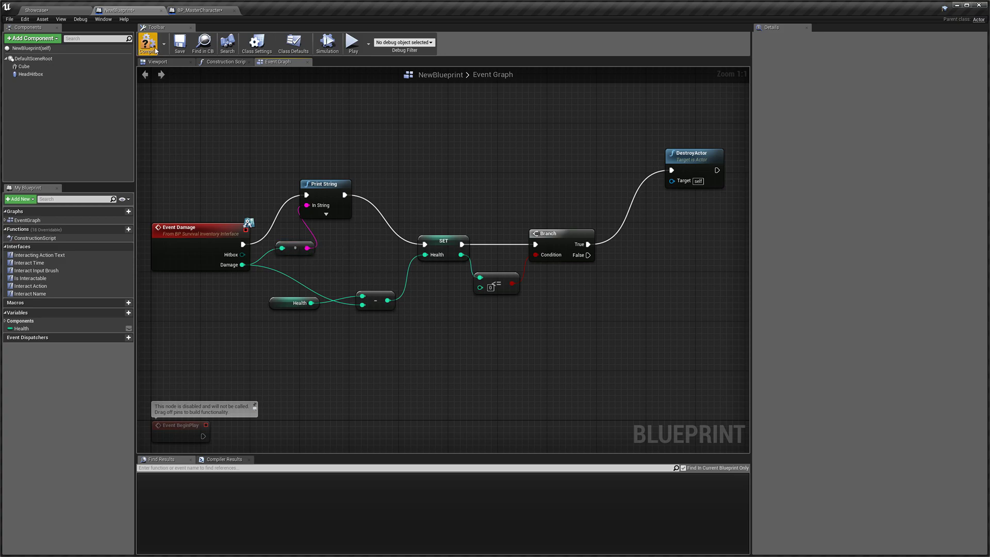
Play the Showcase level, run to the Range Weapons table, and pick up and equip the M4A4 rifle
{"action": "left_click", "coordinate": [50, 9]}
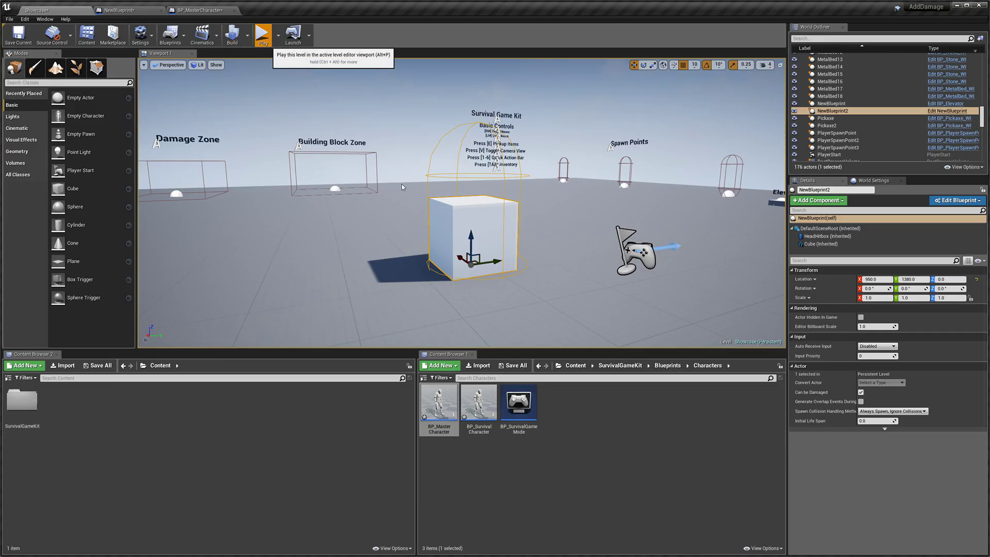
{"action": "key", "text": "alt+p"}
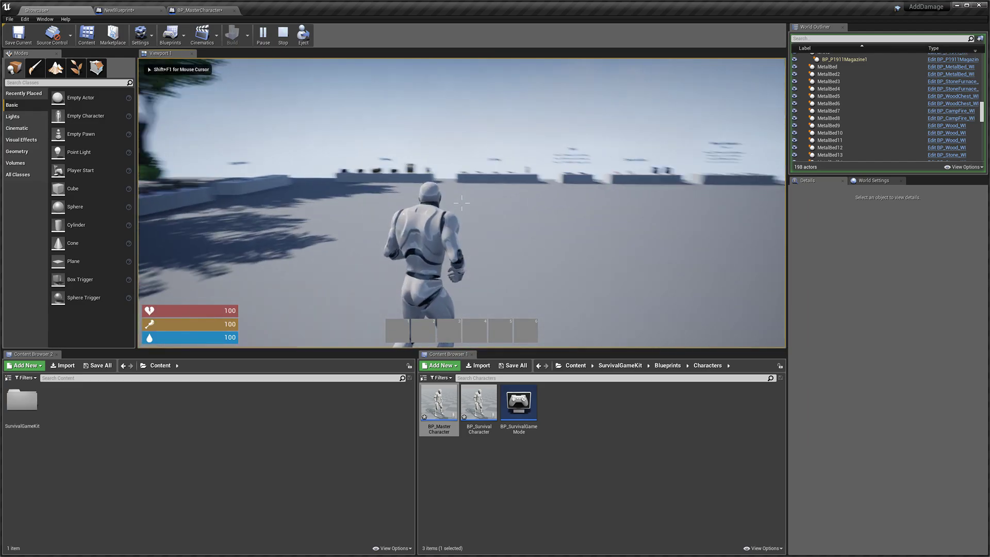
{"action": "key", "text": "shift+w"}
{"action": "key", "text": "shift+w"}
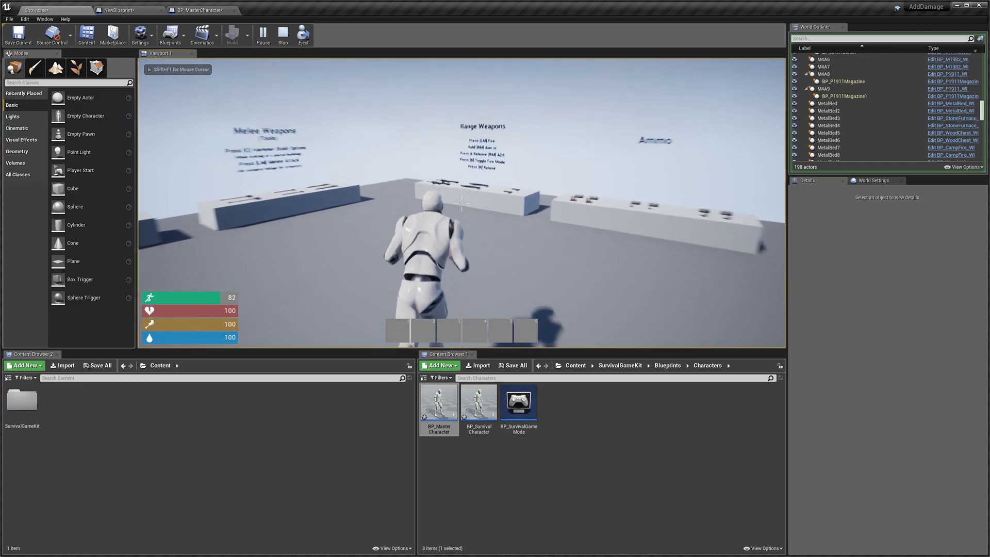
{"action": "key", "text": "e"}
{"action": "key", "text": "1"}
{"action": "key", "text": "w"}
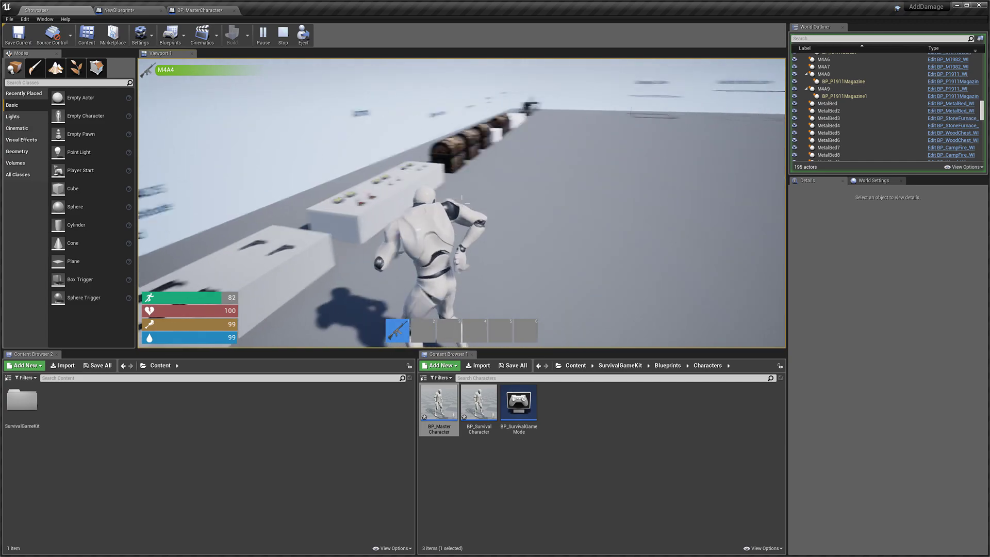
Pick up the Box of 5.56mm Rounds from the ammo table and get 30 rounds from it through the inventory
{"action": "key", "text": "e"}
{"action": "key", "text": "Tab"}
{"action": "key", "text": "Tab"}
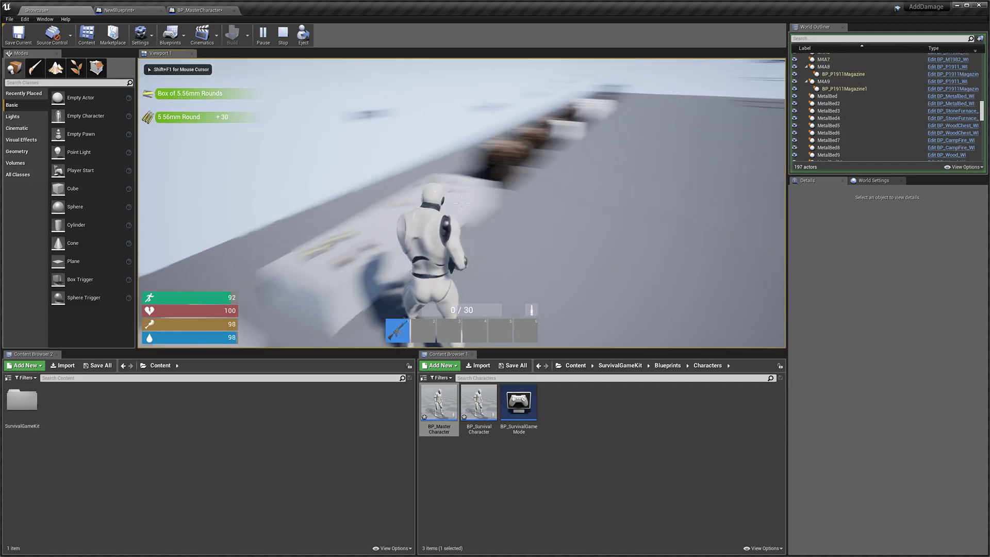
Reload the rifle and shoot the destructible cube to test its hitbox damage, ending the play session
{"action": "key", "text": "w"}
{"action": "key", "text": "r"}
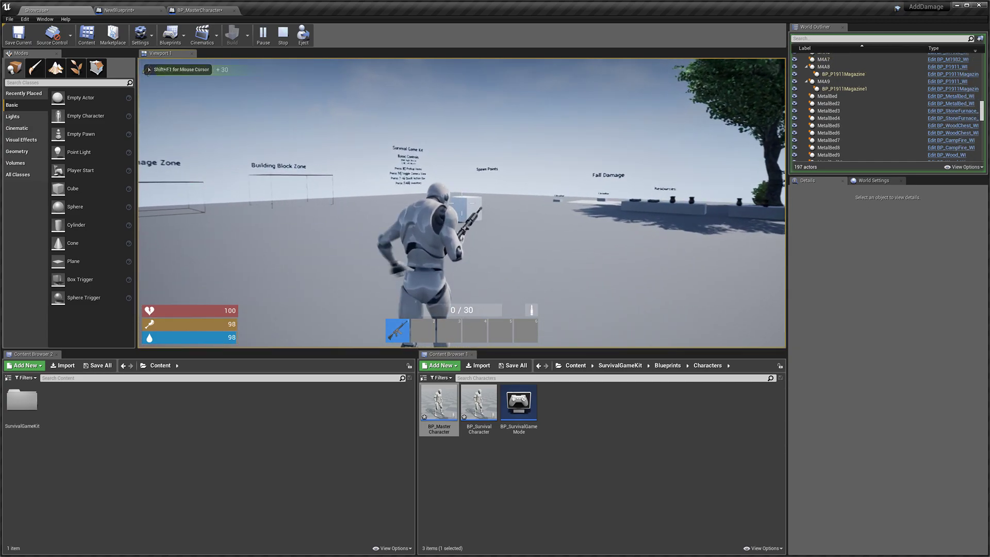
{"action": "left_click", "coordinate": [461, 202]}
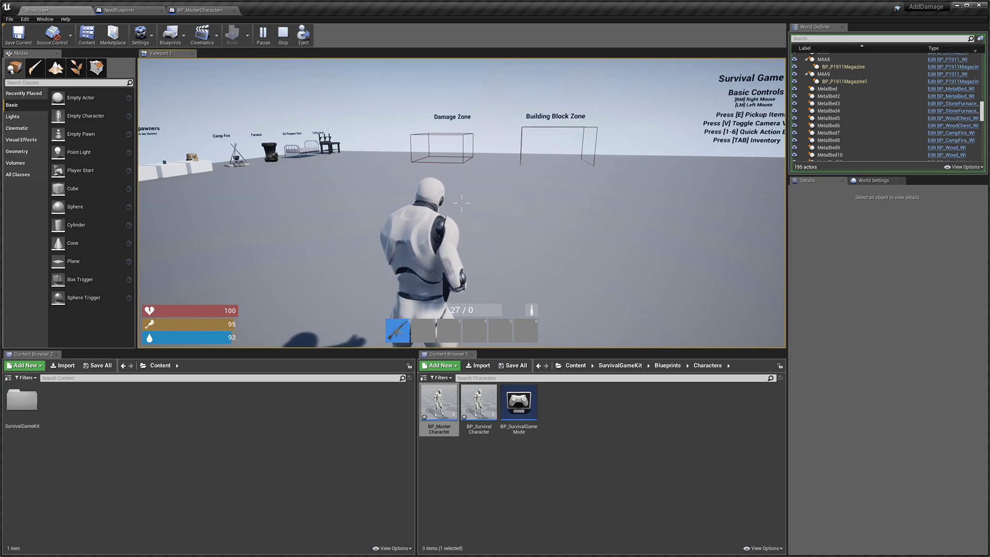
{"action": "key", "text": "Escape"}
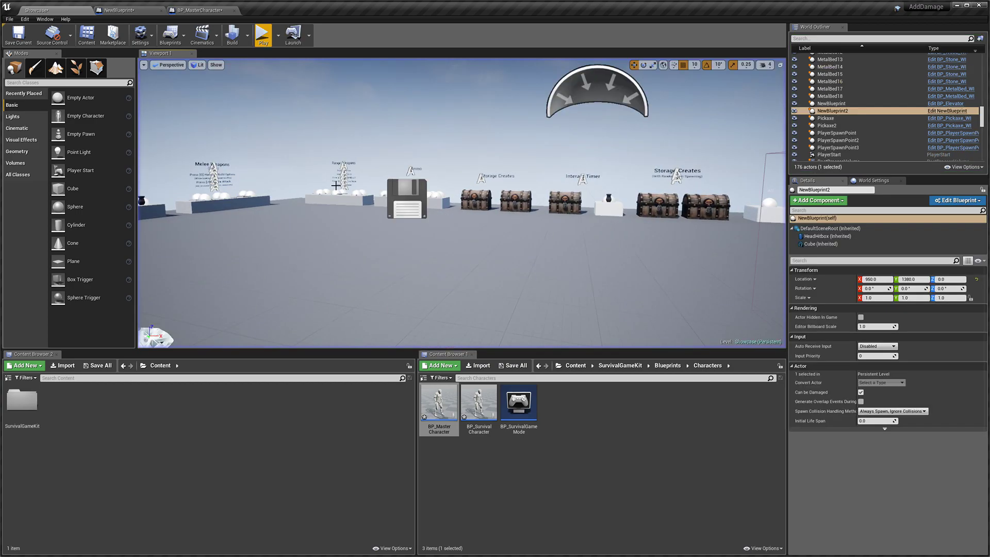